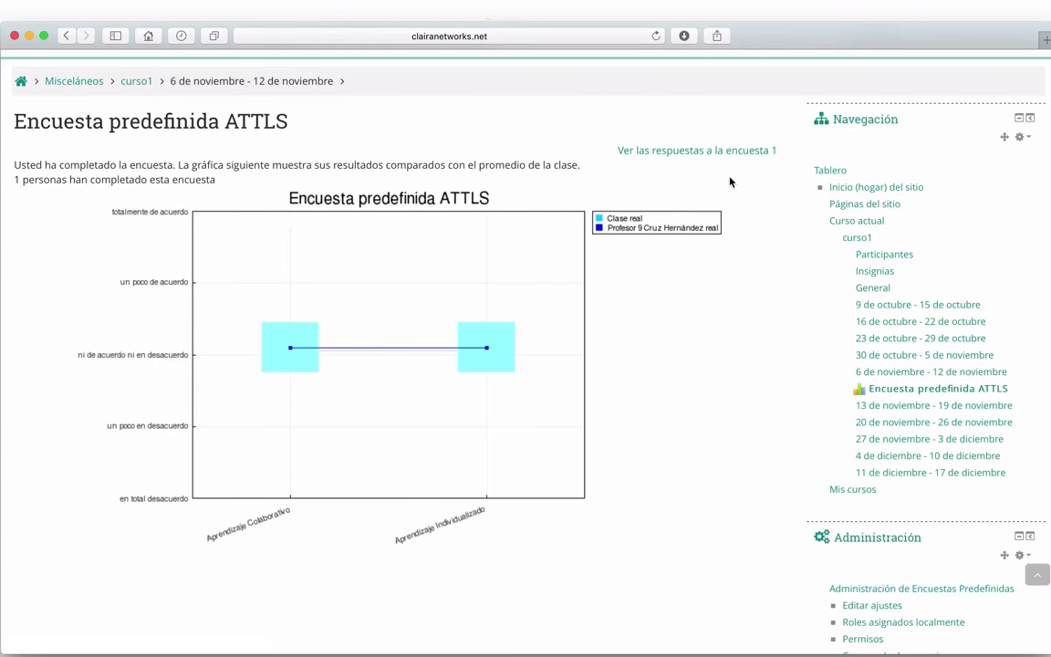
- Open the report of responses to the ATTLS survey and view its Resumen chart
click(669, 152)
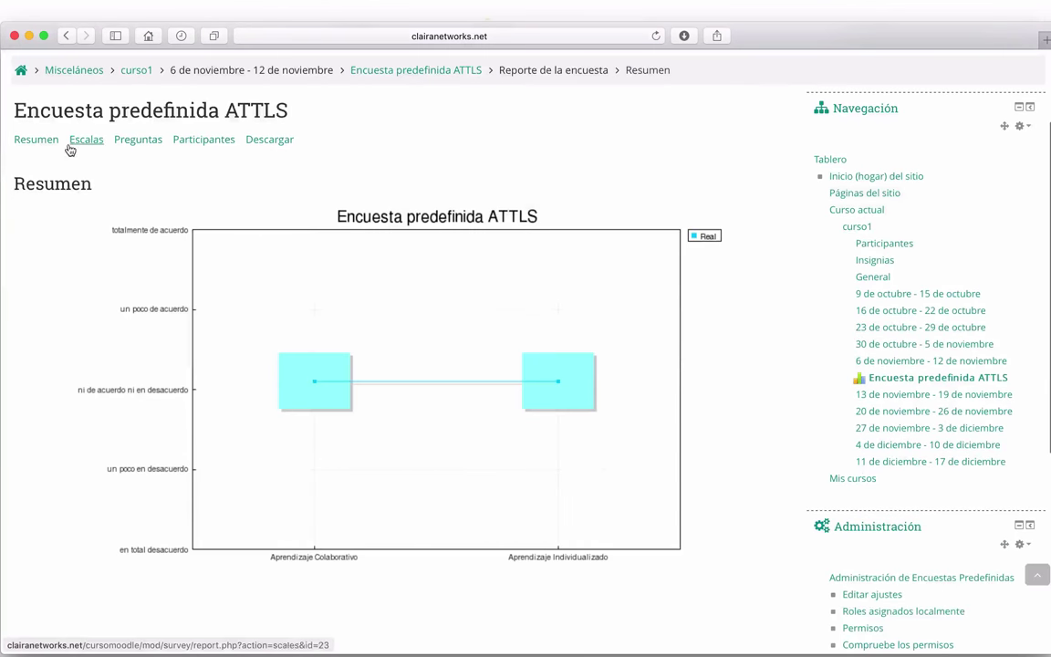
click(19, 139)
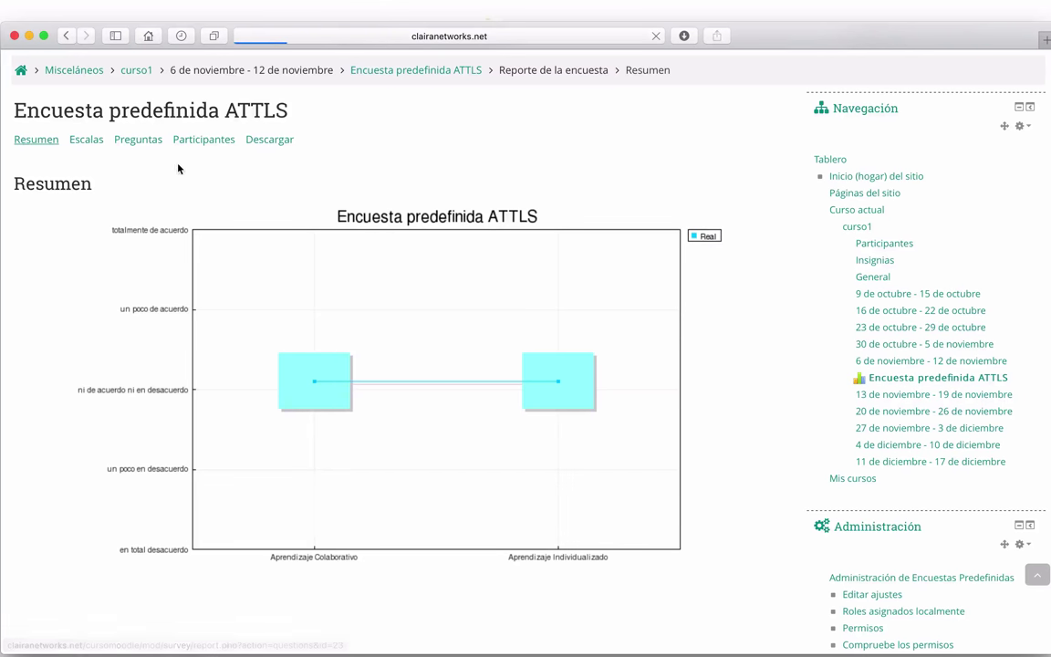
scroll(182, 246, down, 2)
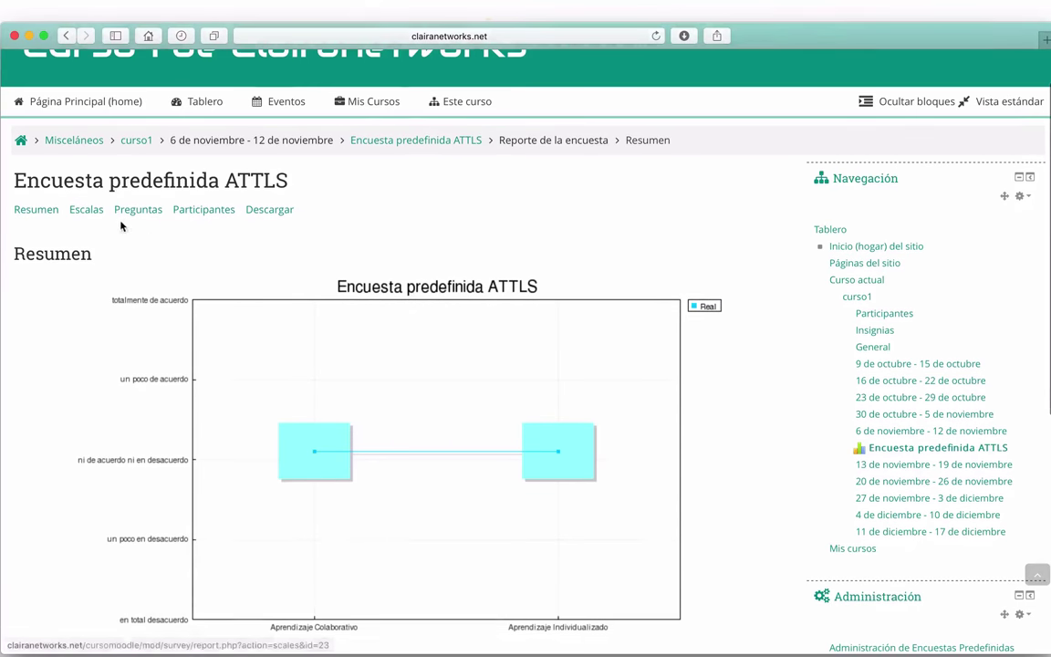
- Examine the survey's Escalas charts for Aprendizaje Colaborativo and Aprendizaje Individualizado
click(91, 215)
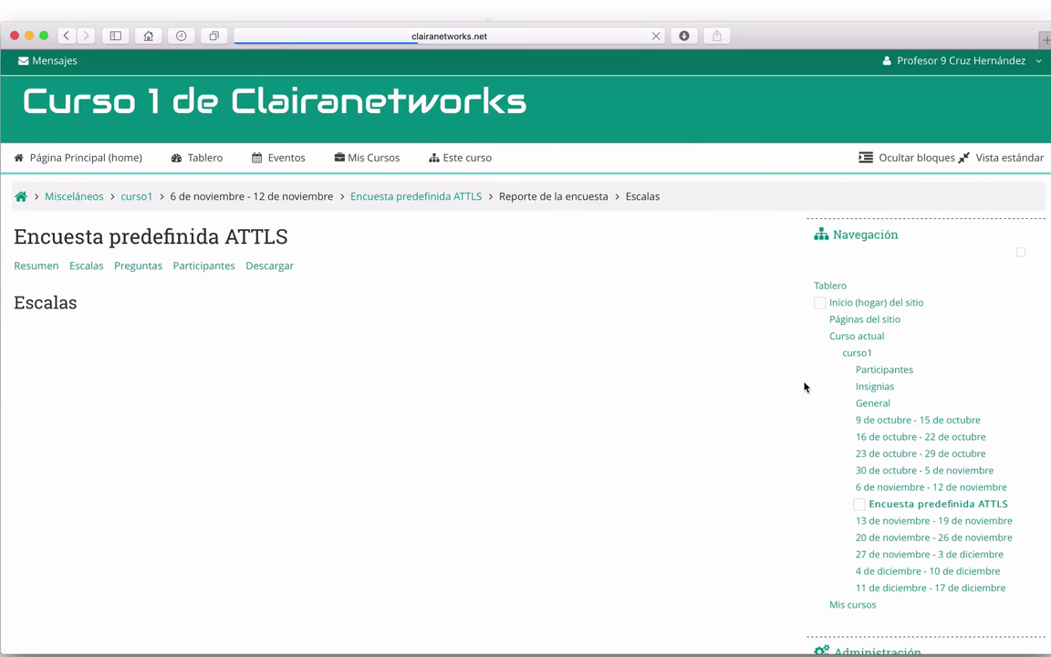
scroll(804, 387, down, 5)
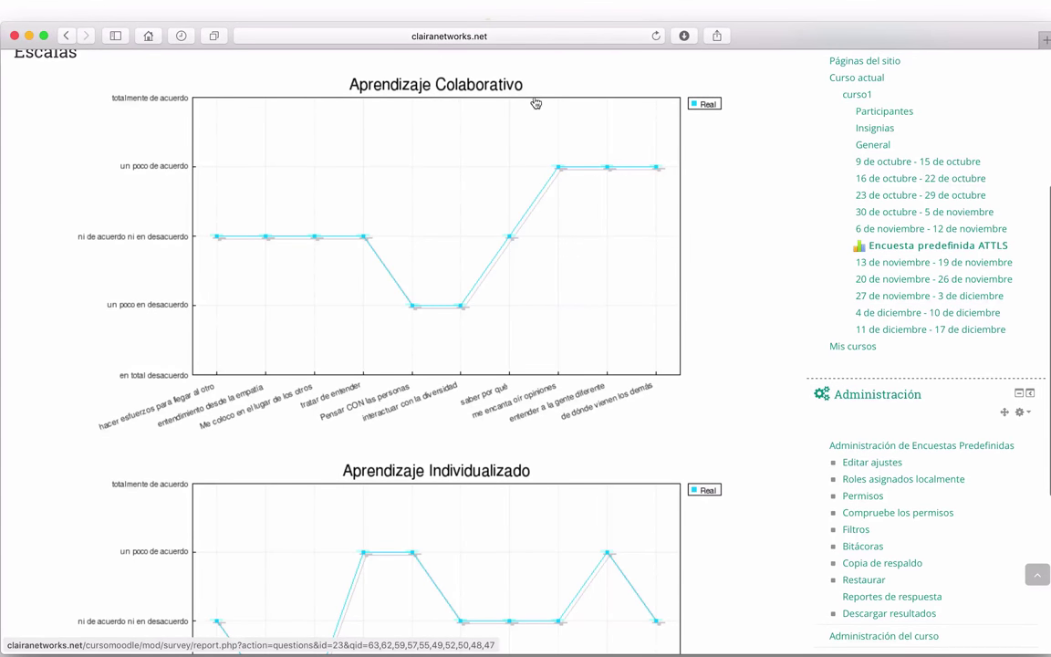
scroll(752, 375, down, 5)
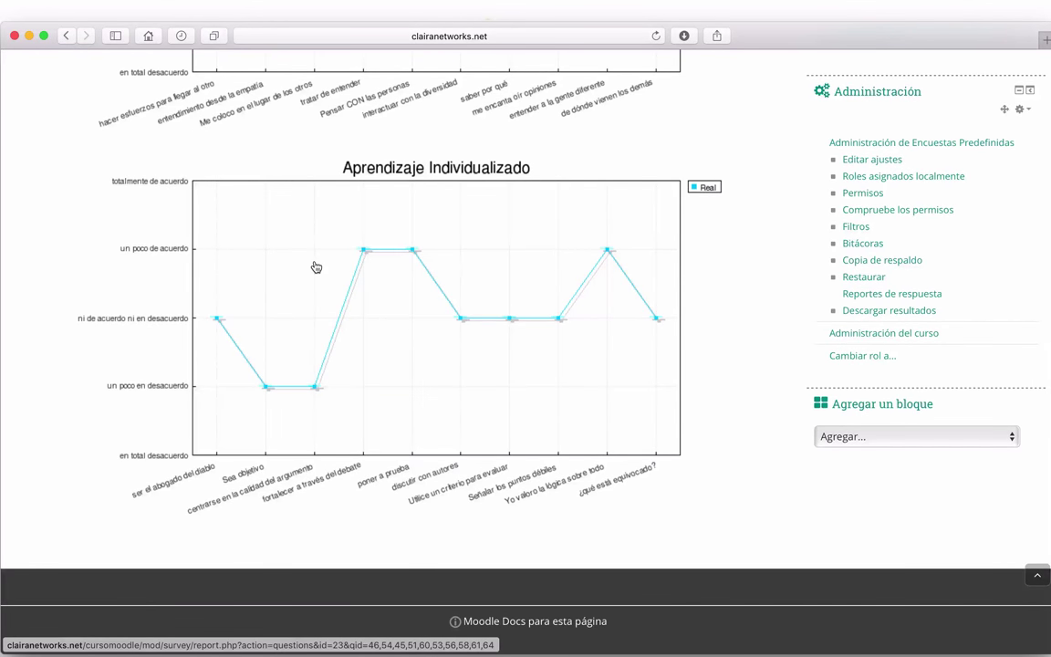
- Open the survey's Preguntas report and examine the per-question bar charts for all students
scroll(315, 267, up, 4)
scroll(316, 266, up, 3)
click(315, 266)
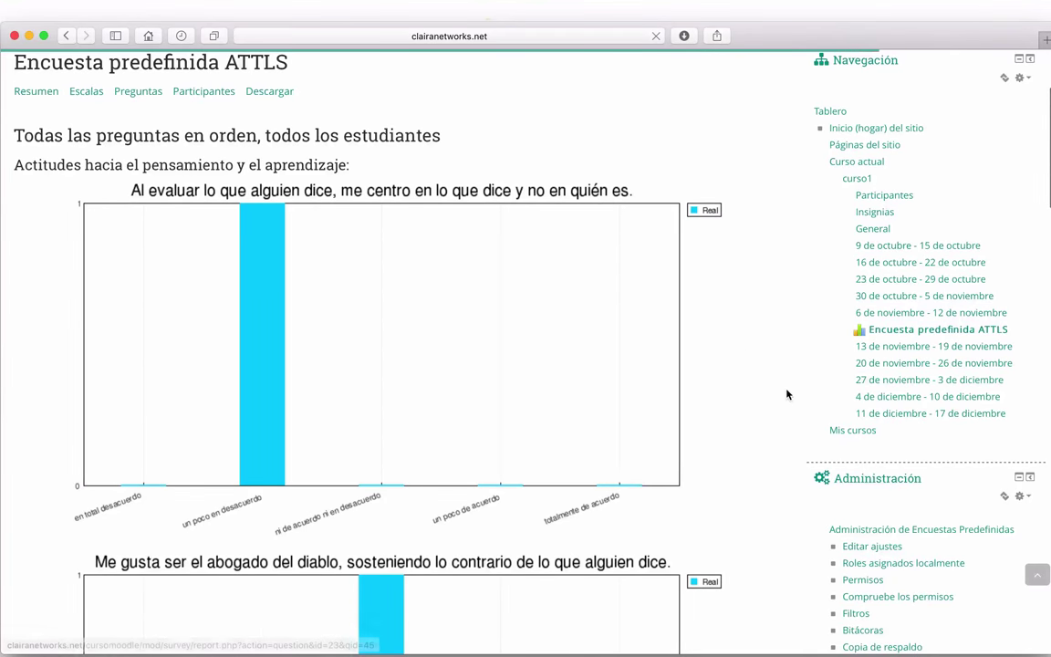
scroll(786, 395, down, 2)
scroll(788, 395, down, 15)
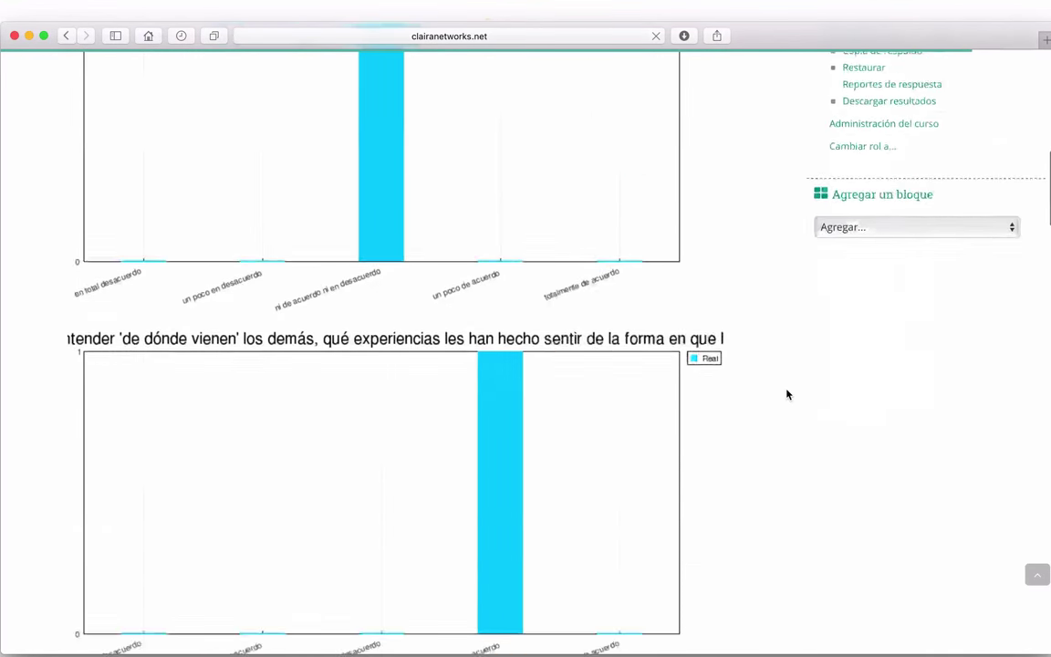
scroll(787, 395, down, 20)
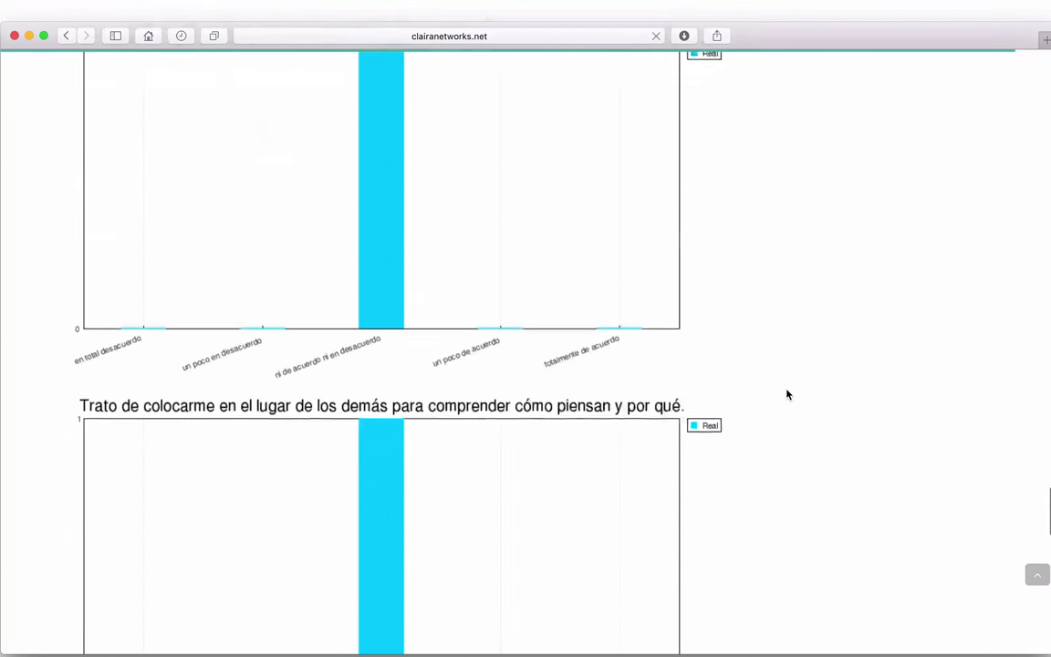
scroll(788, 394, down, 8)
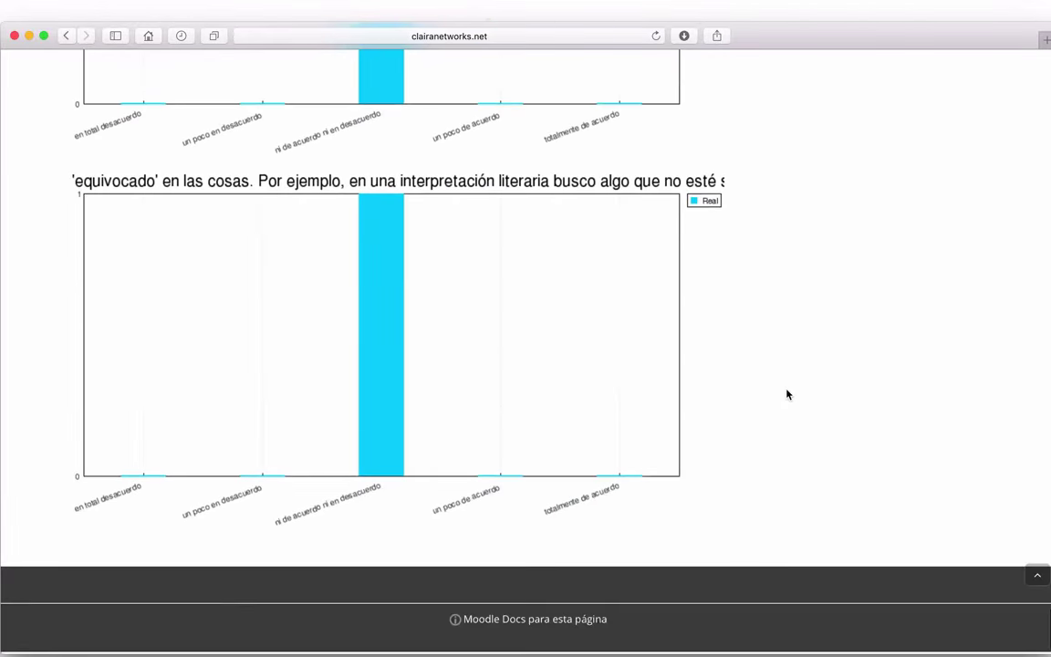
scroll(788, 394, up, 10)
scroll(788, 394, up, 20)
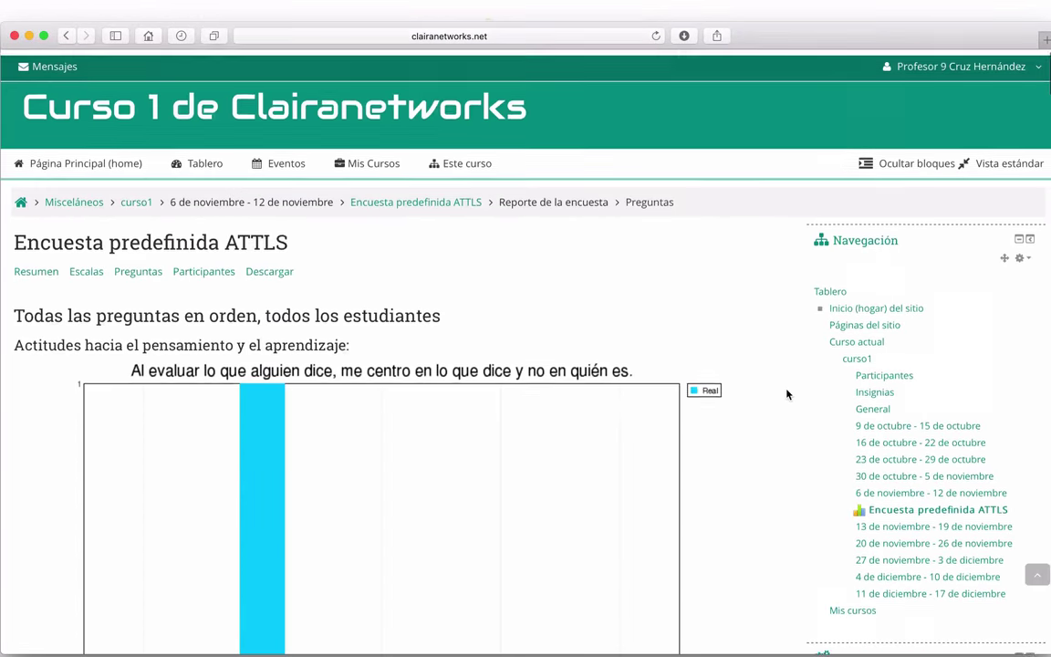
scroll(787, 394, down, 6)
scroll(238, 394, up, 6)
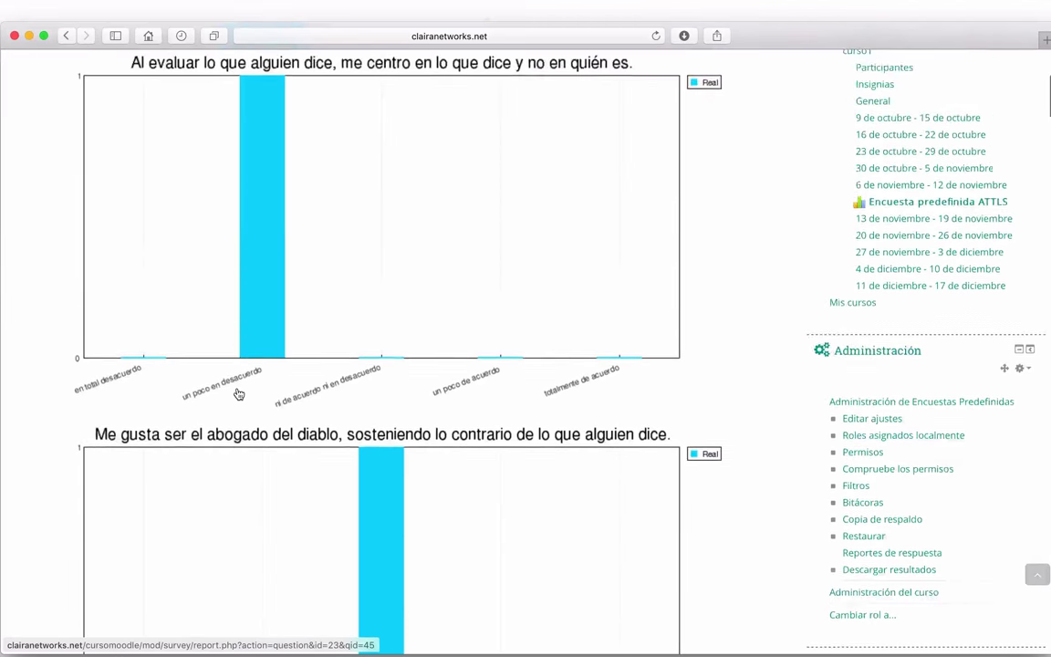
- View the survey's Participantes analysis to see who responded and when
scroll(239, 394, up, 1)
click(203, 265)
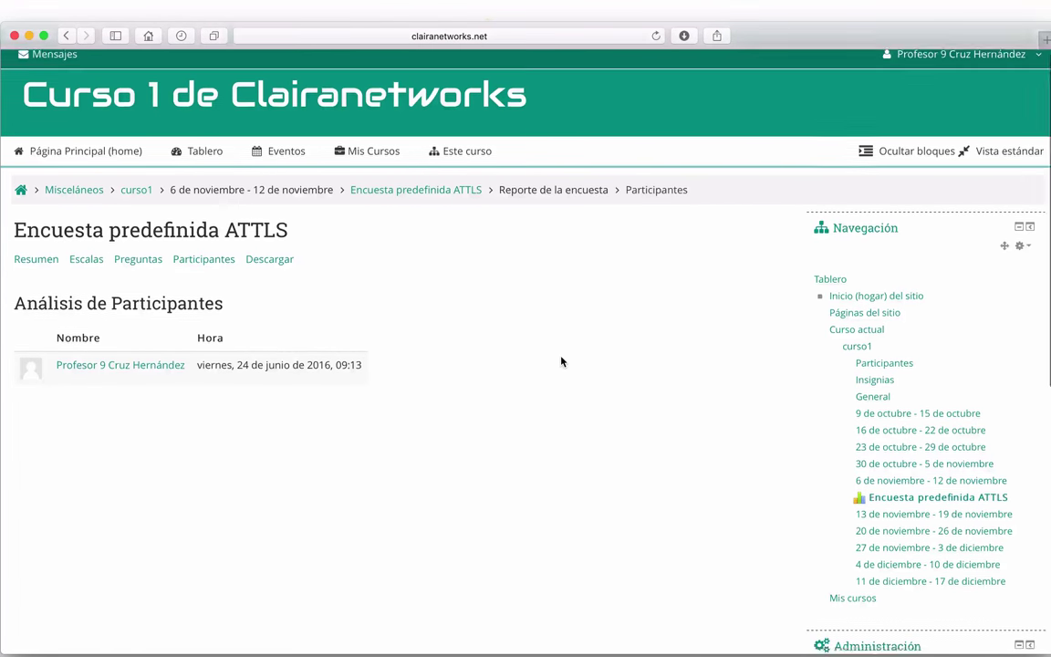
scroll(137, 315, down, 2)
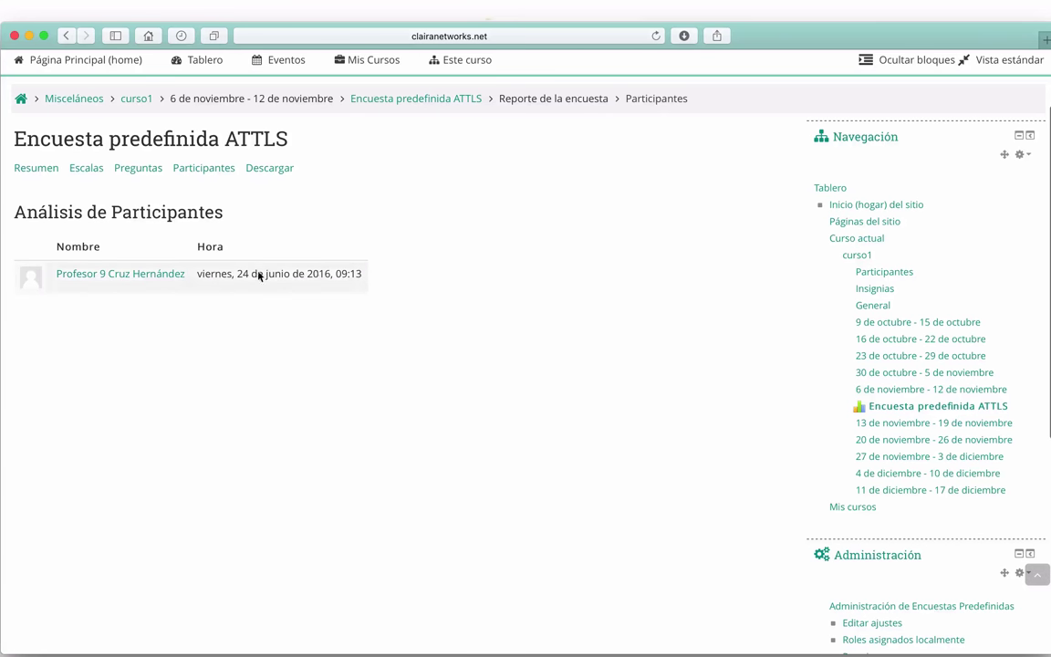
- Download the survey results in Excel format, open the downloaded workbook in Excel and enlarge its window
click(267, 168)
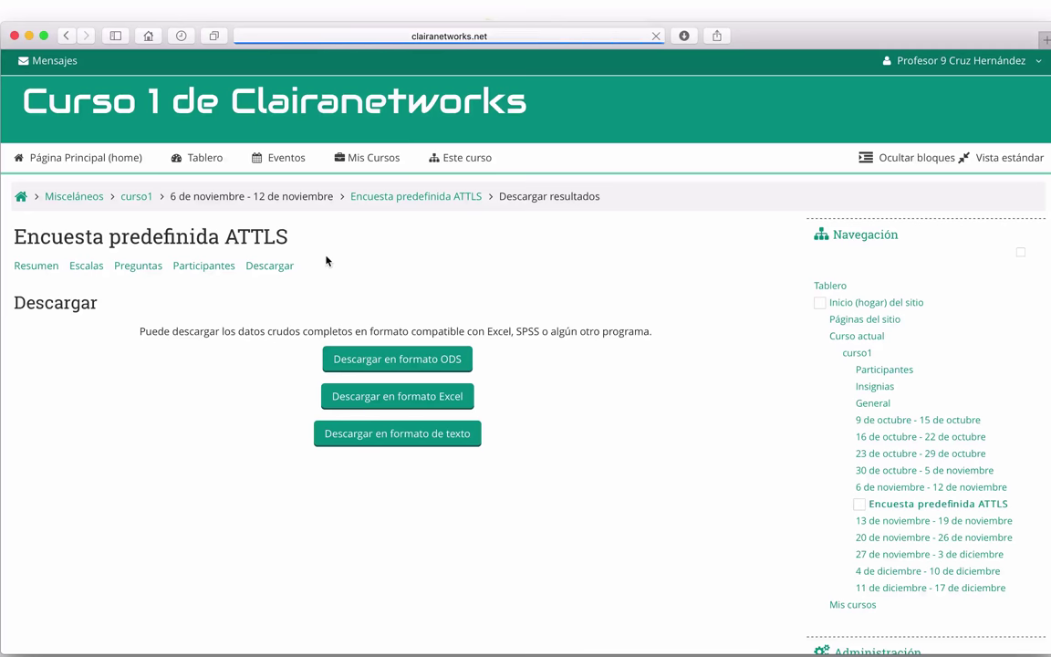
click(356, 402)
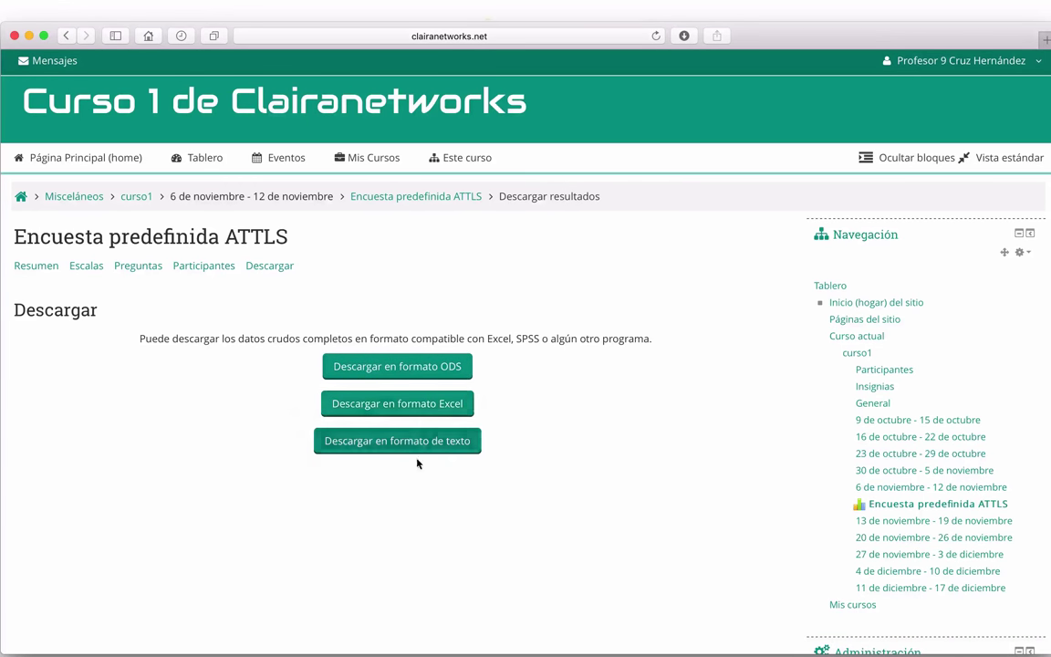
click(684, 36)
double_click(637, 103)
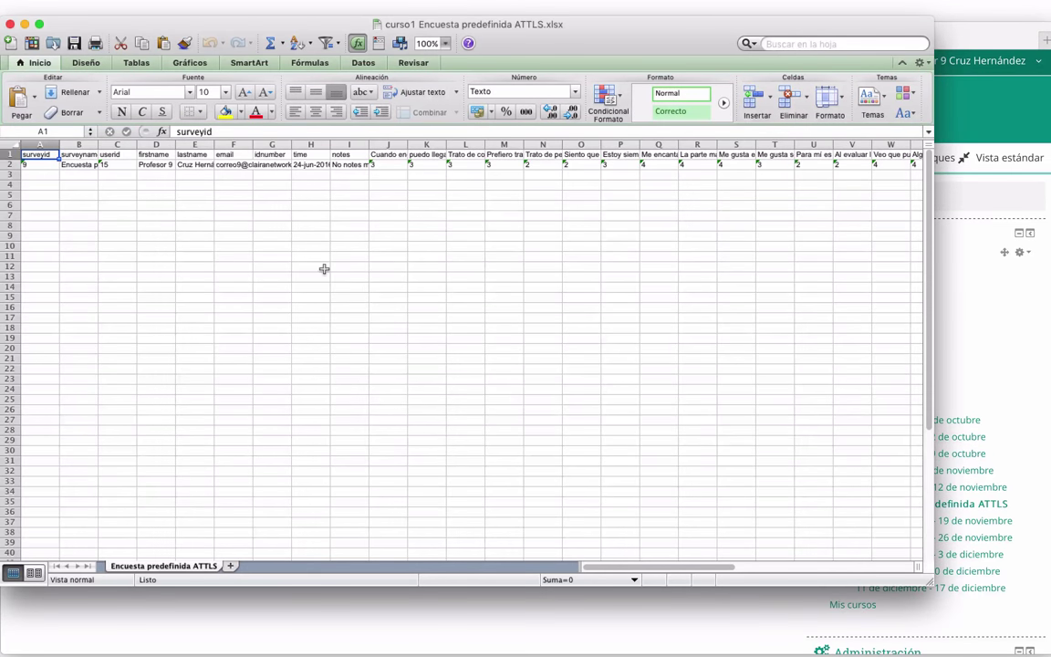
drag(925, 581, 1050, 656)
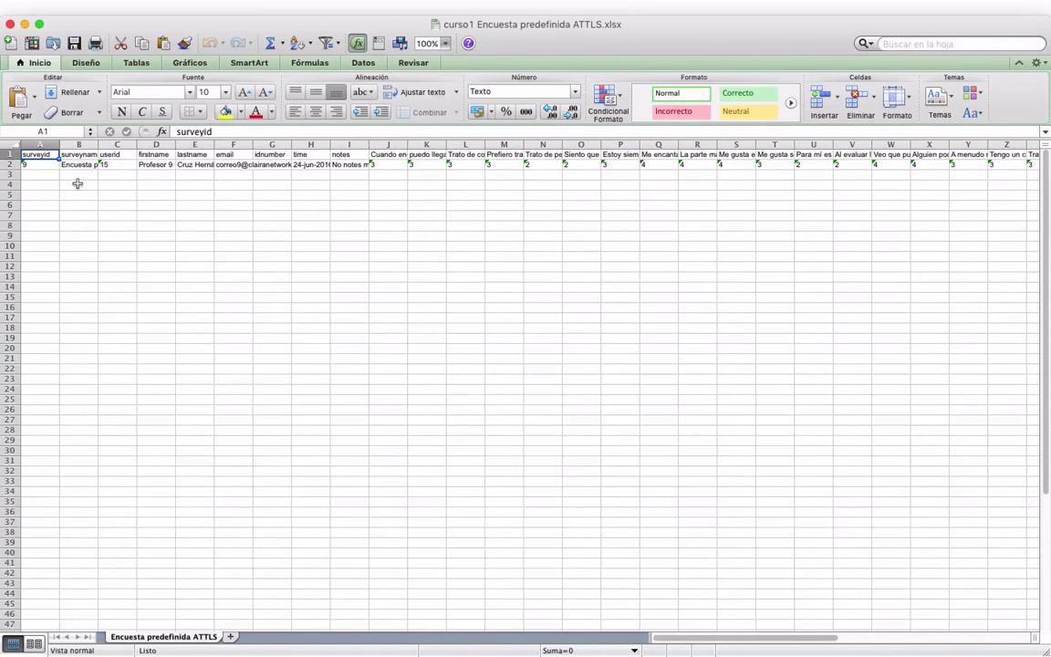
- Examine the exported results across the columns, from surveyid to the last survey question
scroll(77, 183, right, 10)
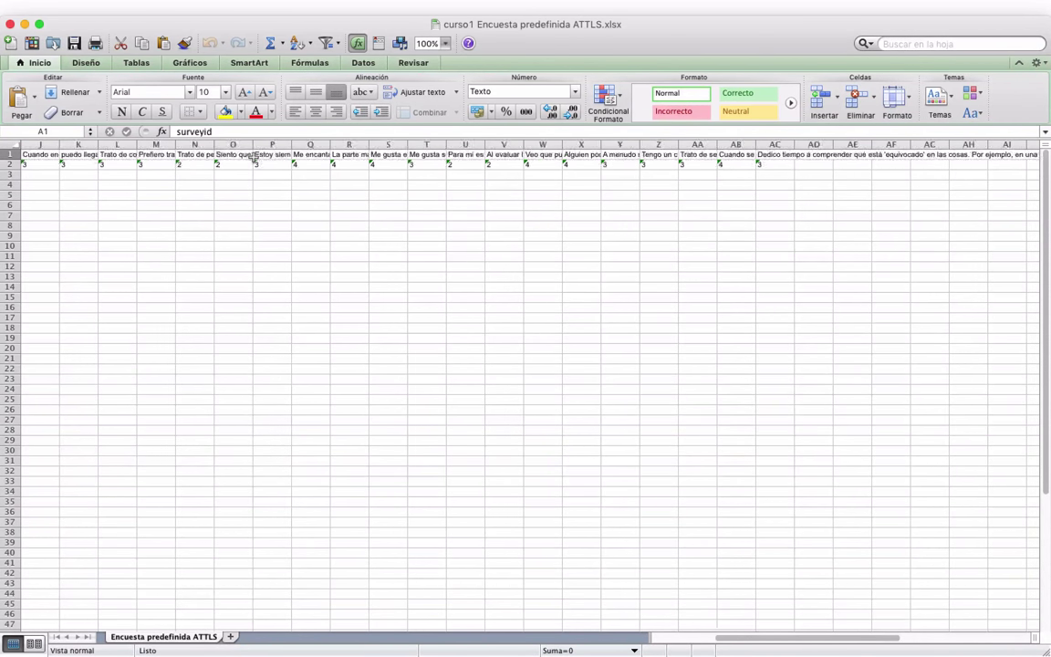
scroll(254, 157, right, 3)
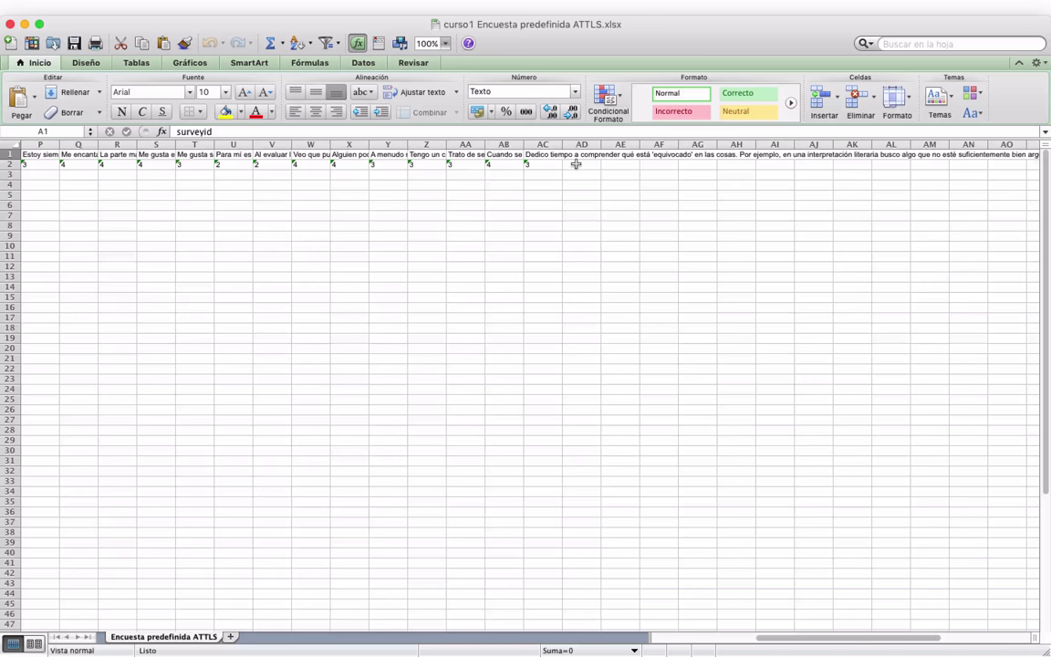
scroll(557, 163, right, 3)
scroll(545, 164, left, 10)
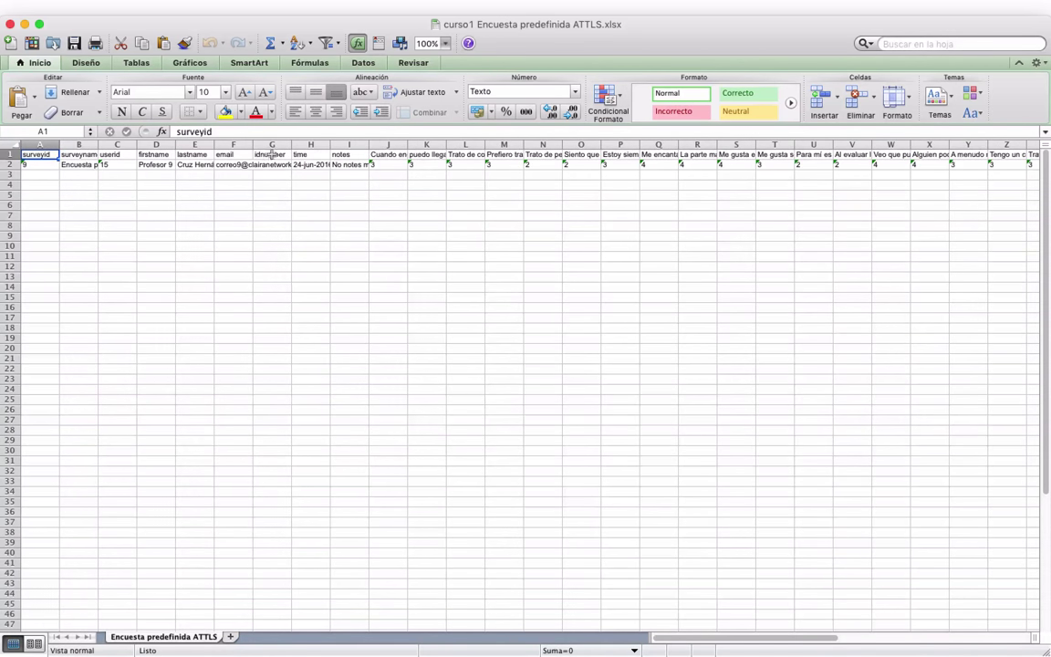
- Inspect the respondent's record in row 2 cell by cell, from the notes column back to the surveyid column
click(340, 155)
key(Down)
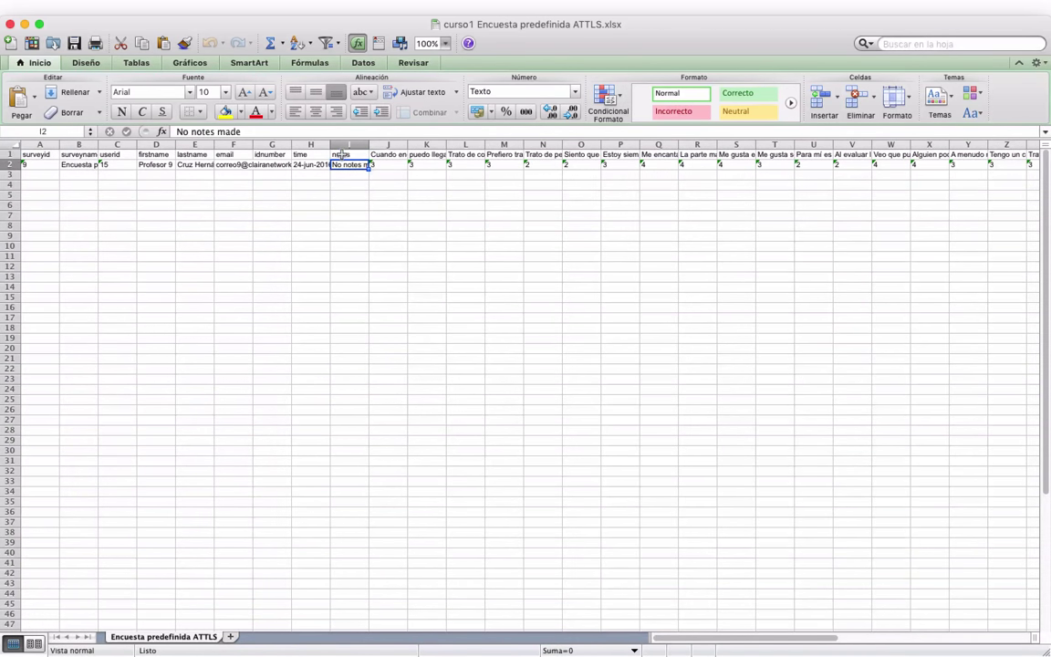
key(Left)
key(Left)
key(Left)
key(Left)
key(Left)
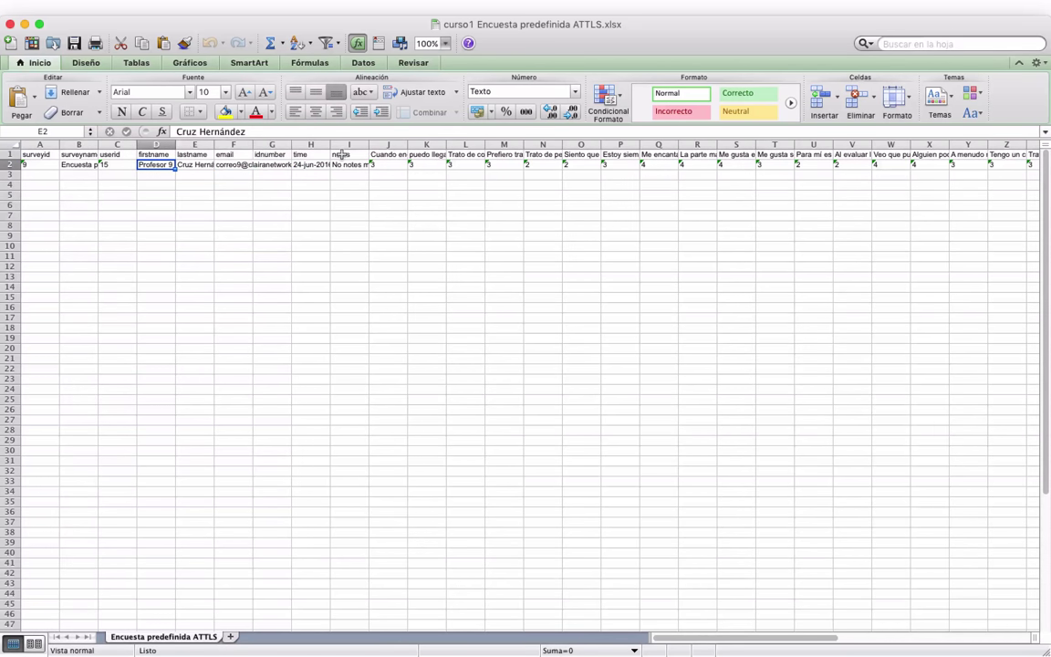
key(Left)
key(Left)
key(Left)
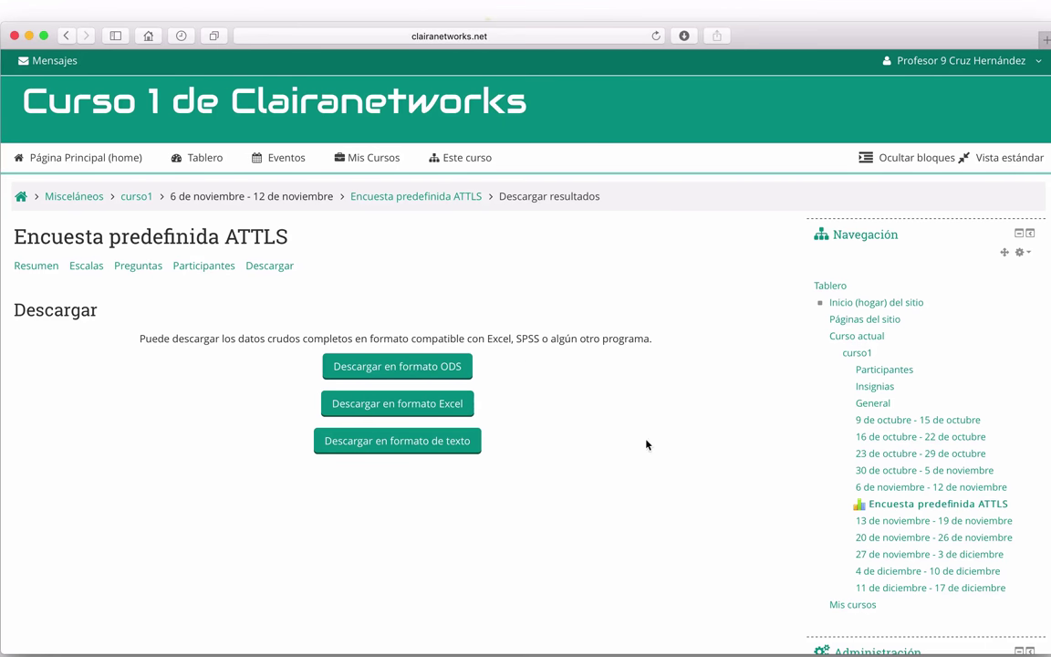
- Return to curso1 and add an Encuesta predefinida activity to the 6 de noviembre - 12 de noviembre week
click(143, 201)
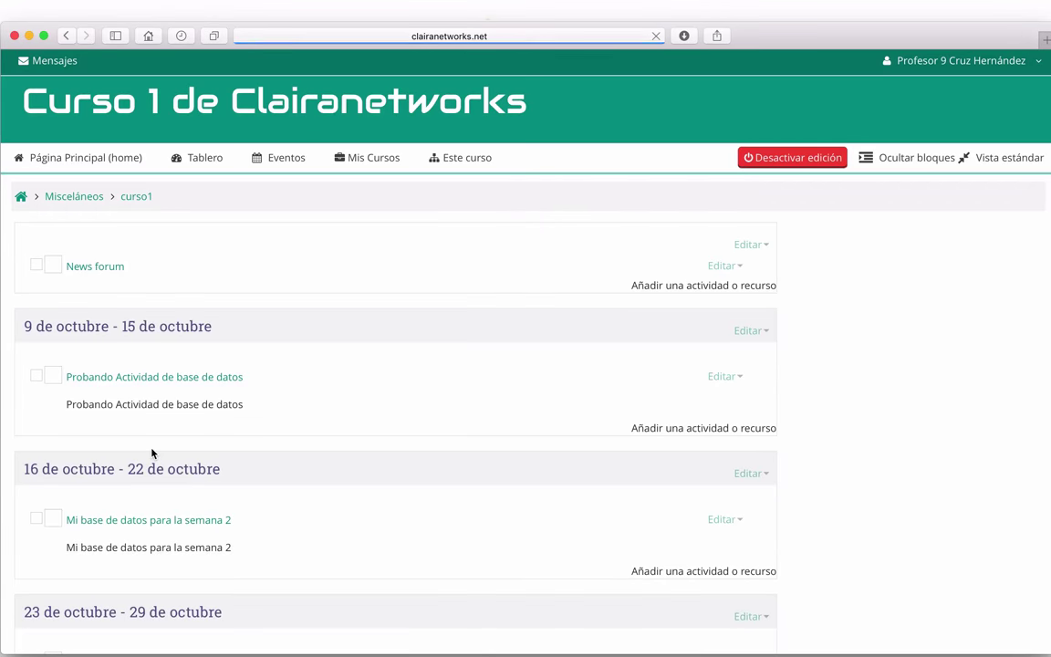
scroll(151, 454, down, 10)
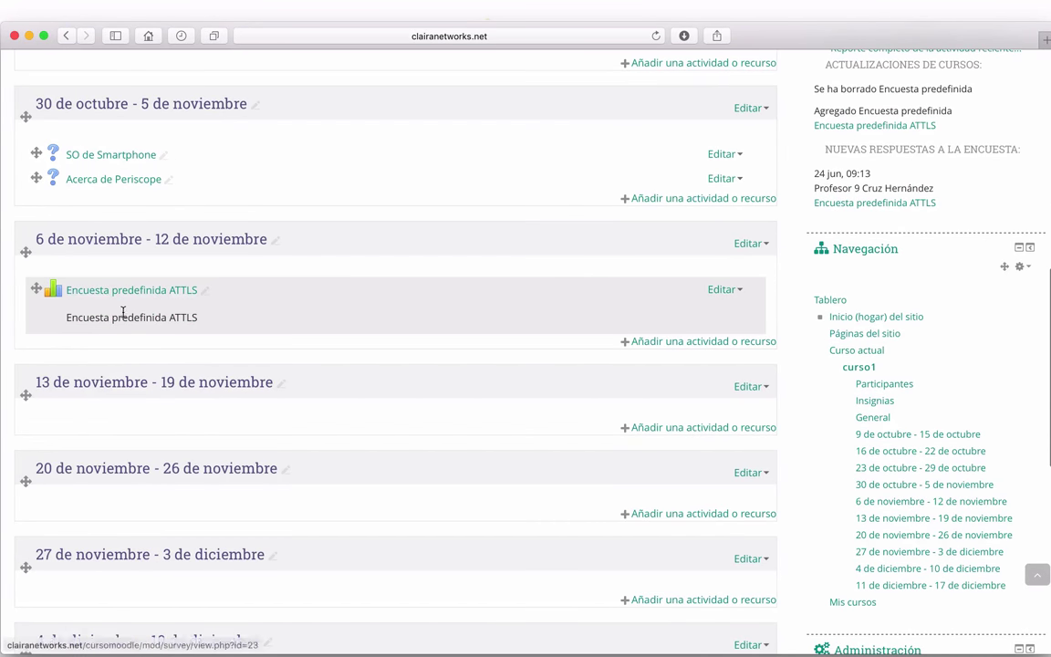
click(683, 342)
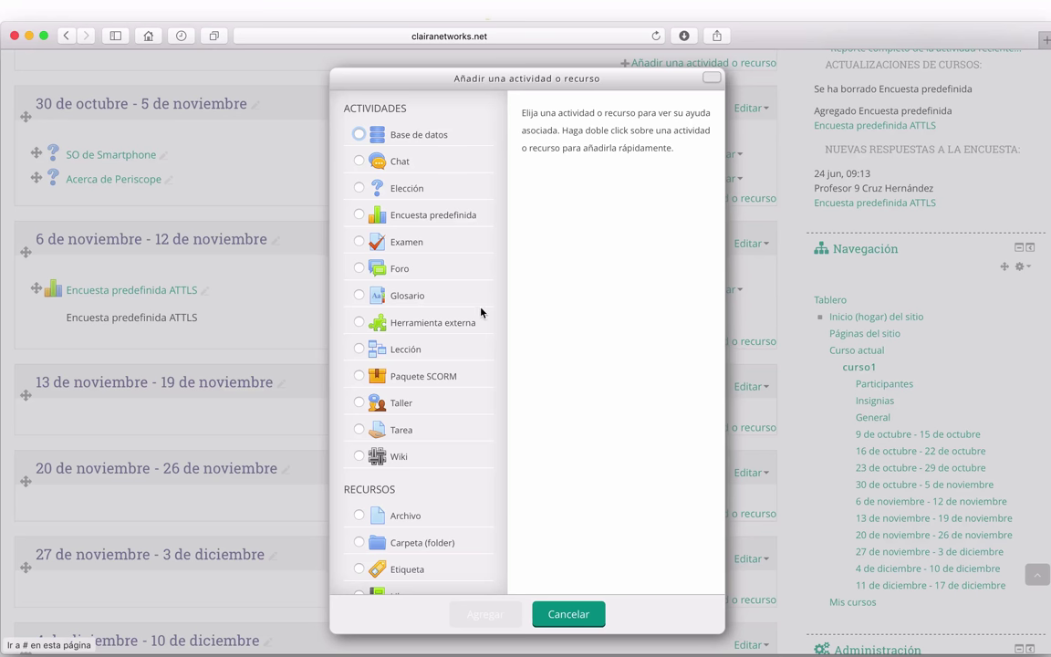
click(427, 213)
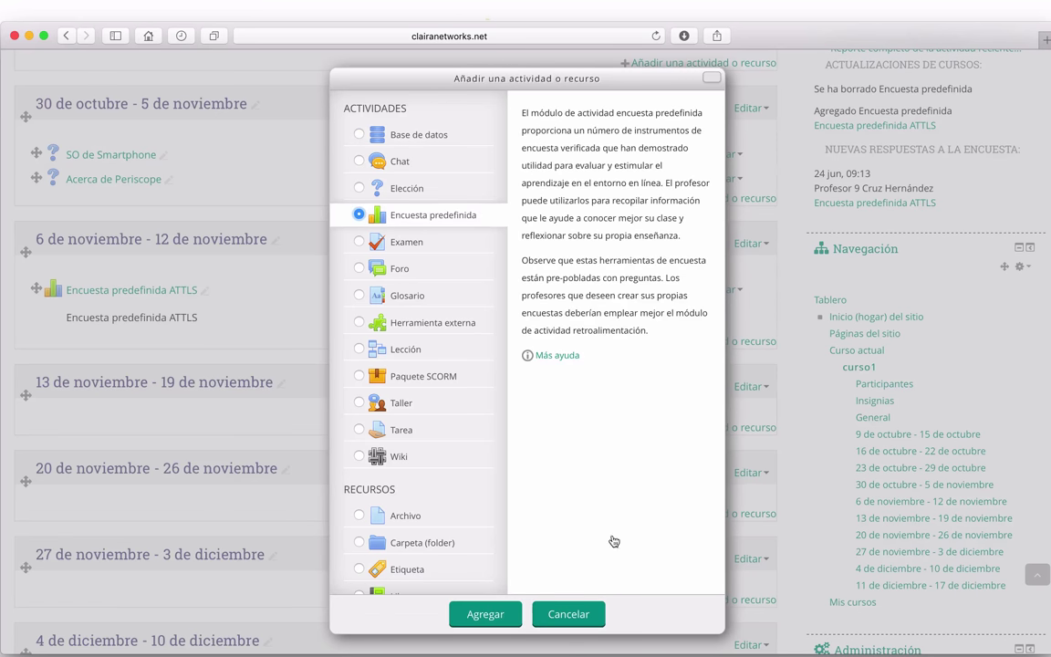
click(485, 614)
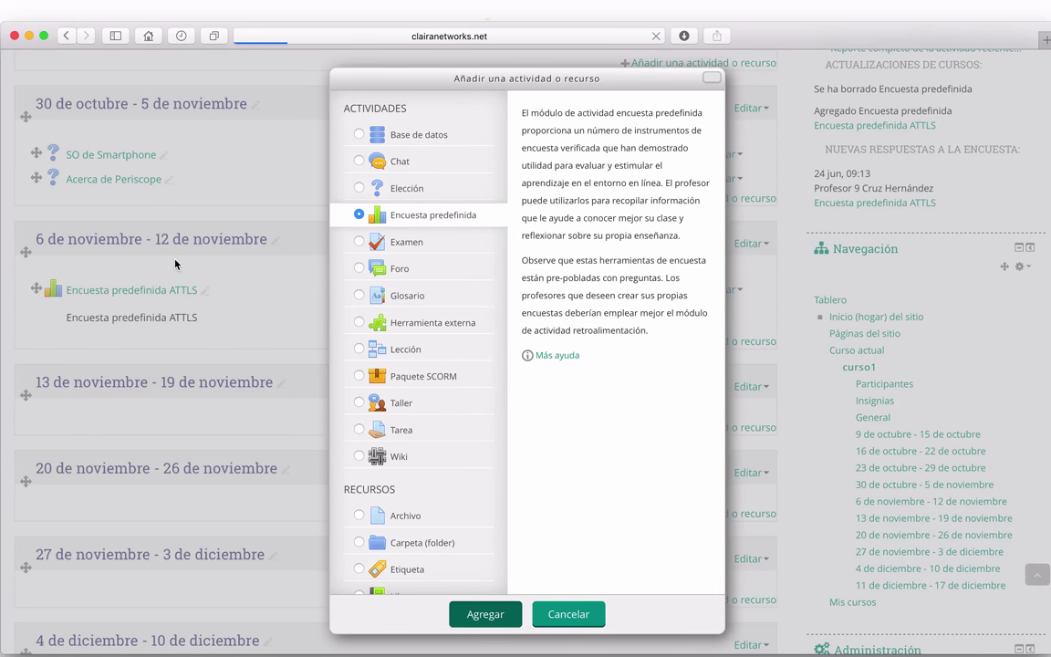
- Name the new survey activity "Encuesta tipo Colles"
scroll(175, 265, up, 4)
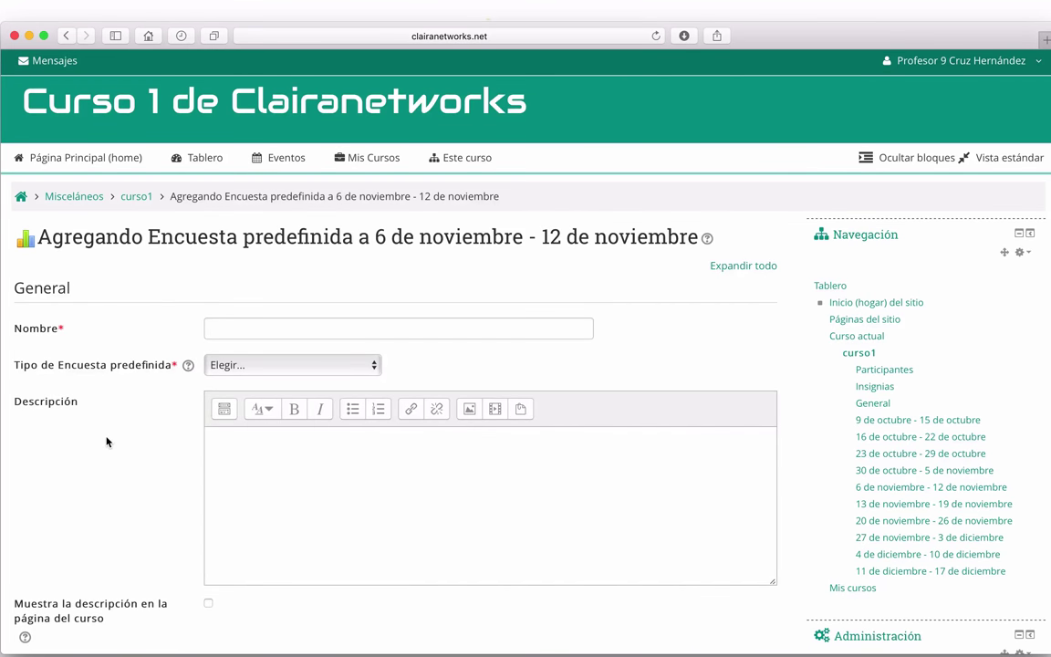
scroll(183, 338, down, 3)
click(251, 214)
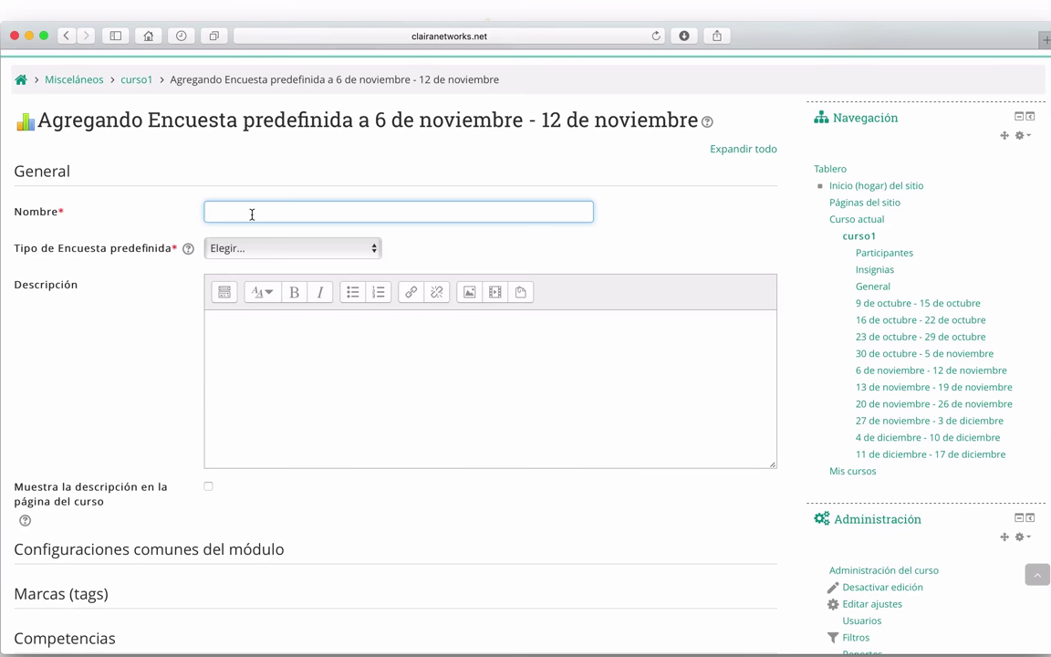
text(Encuesta tipo Colles)
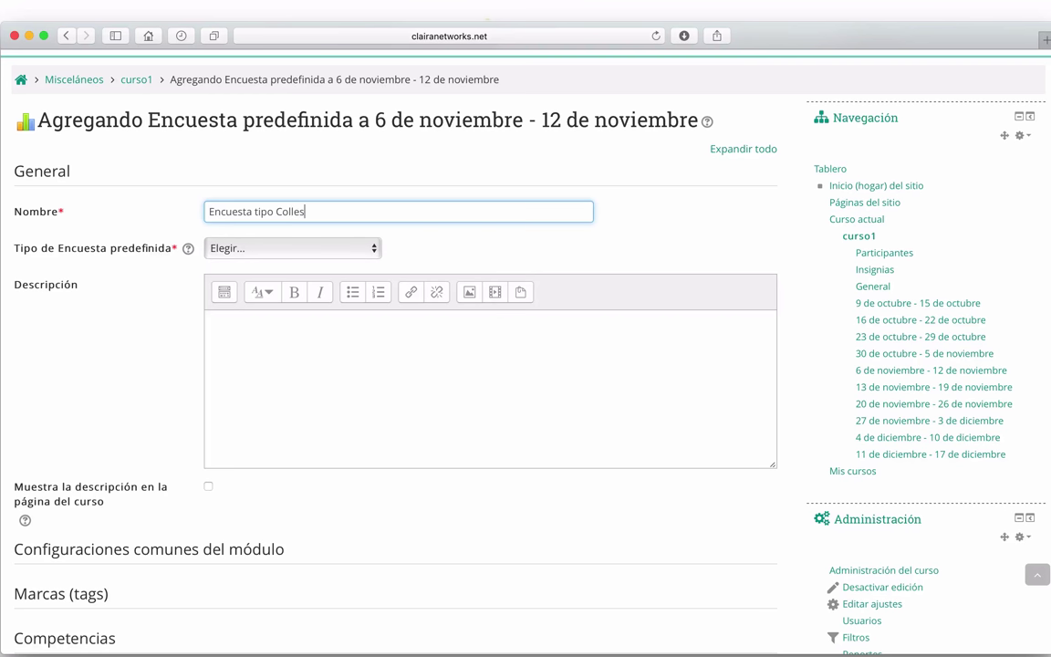
- Set the predefined survey type to COLLES (Real) and place the cursor in the description field
click(282, 248)
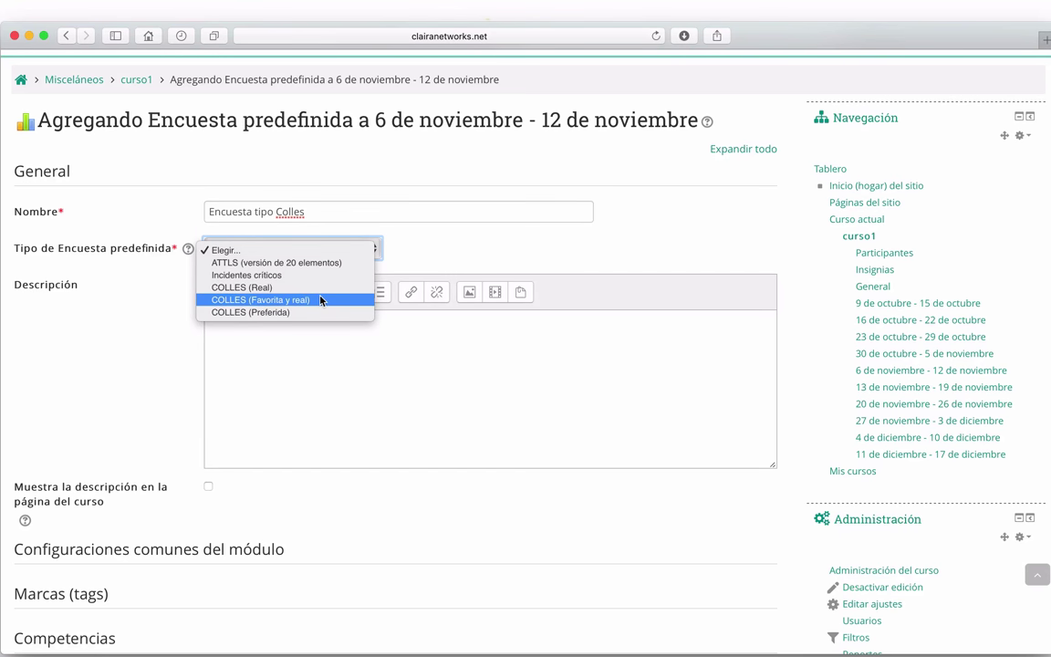
click(250, 290)
click(277, 331)
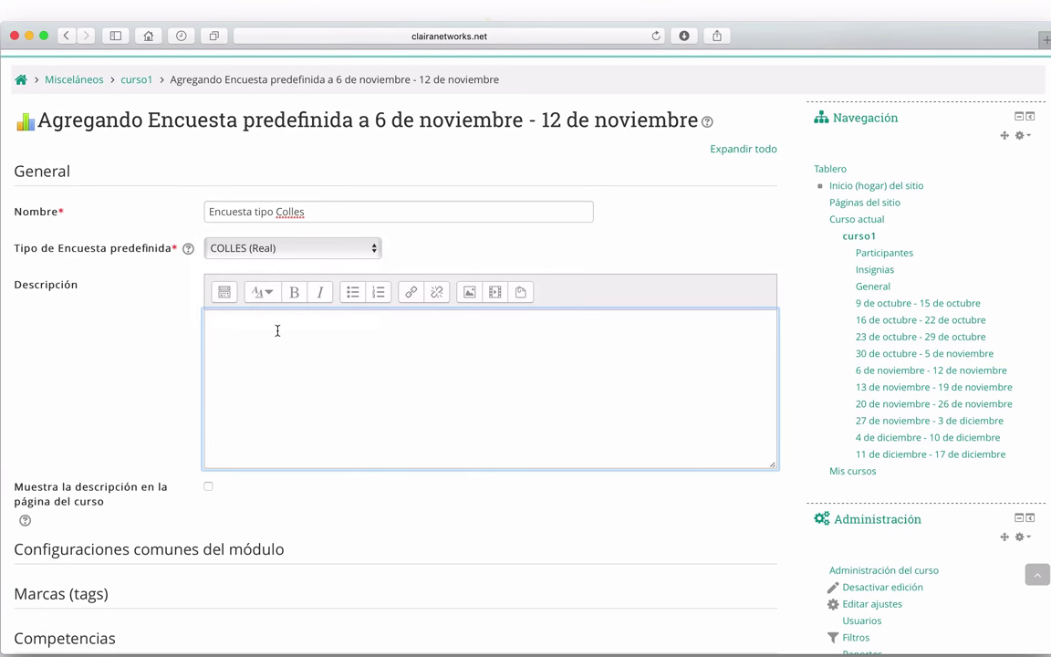
- Copy the activity name into the description and extend it to read "Encuesta tipo Colles, Tipo Real"
double_click(290, 212)
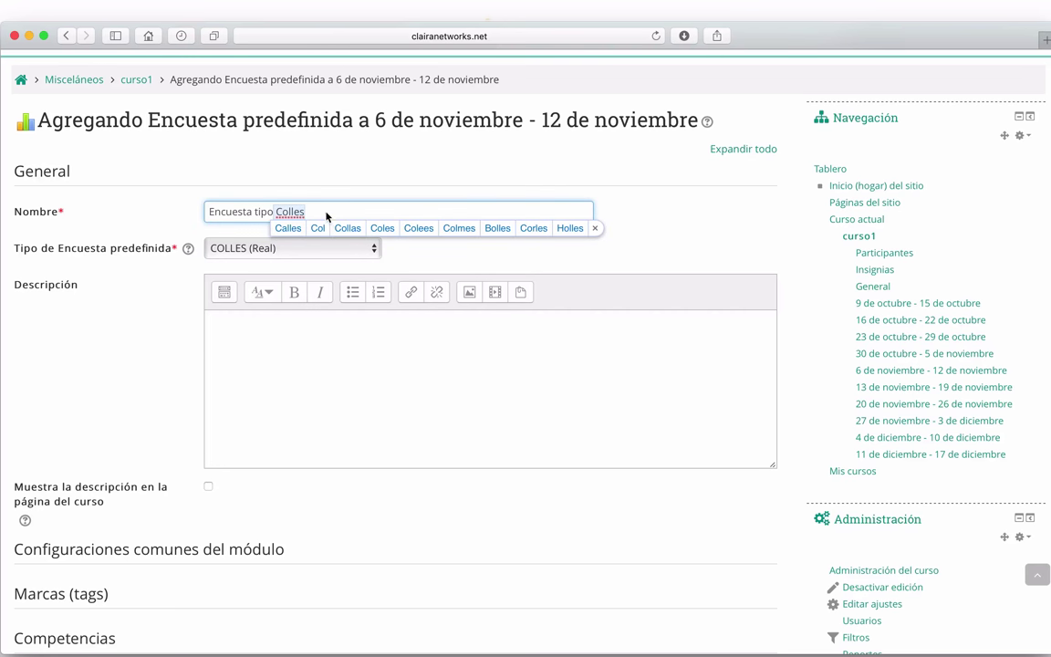
drag(326, 212, 203, 214)
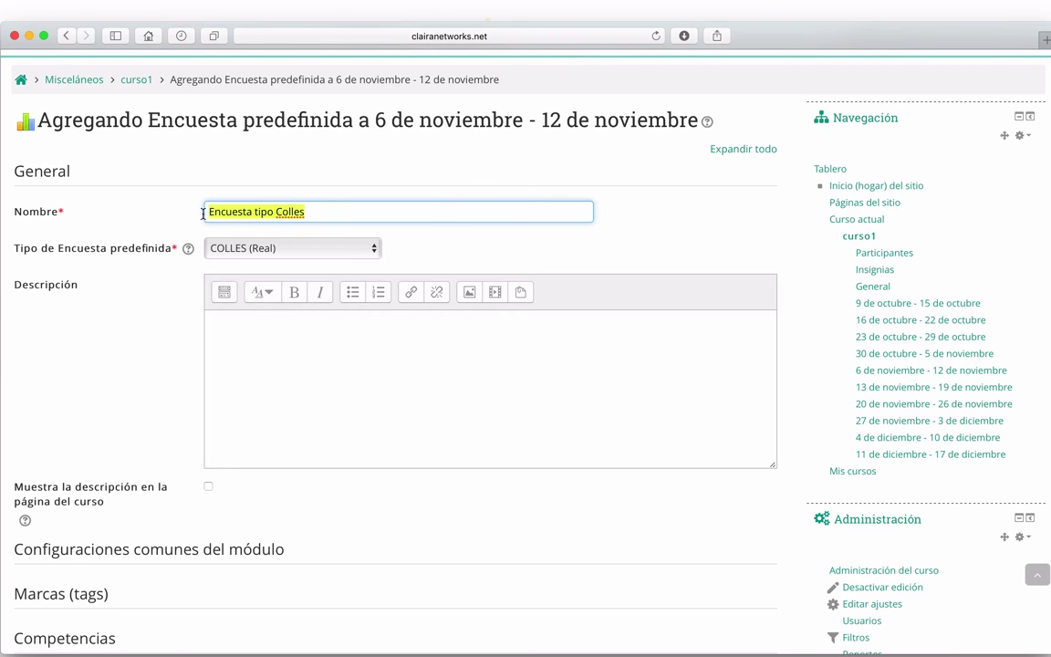
key(super+c)
click(275, 370)
key(super+v)
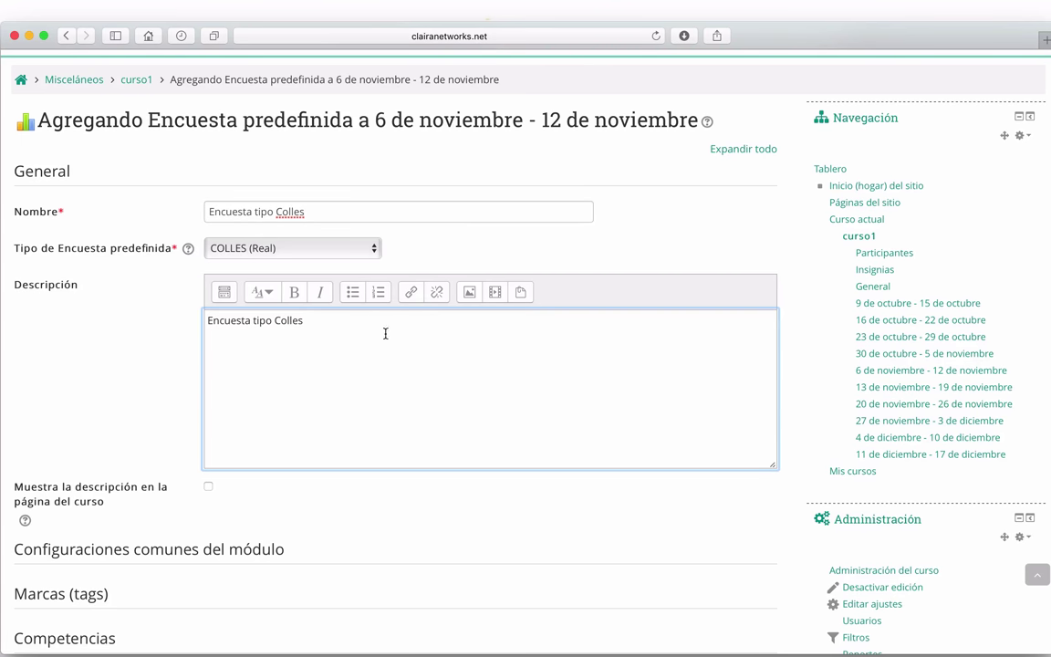
text(, Tipo Real)
- Enable showing the description on the course page, and save the new survey activity so that it is displayed
scroll(117, 399, down, 1)
click(208, 485)
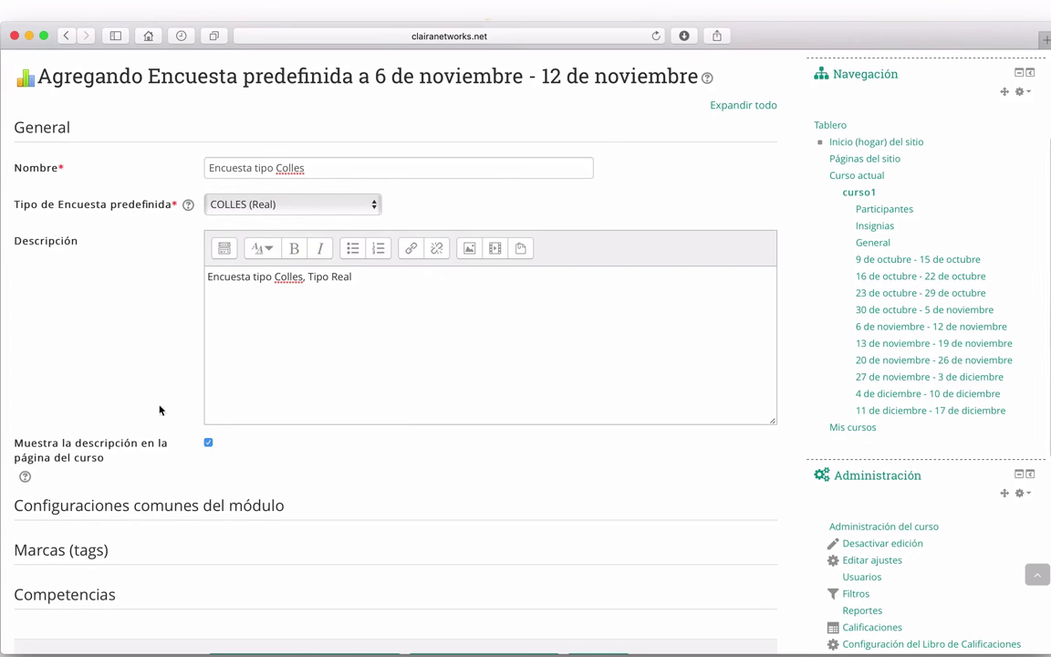
scroll(159, 410, down, 2)
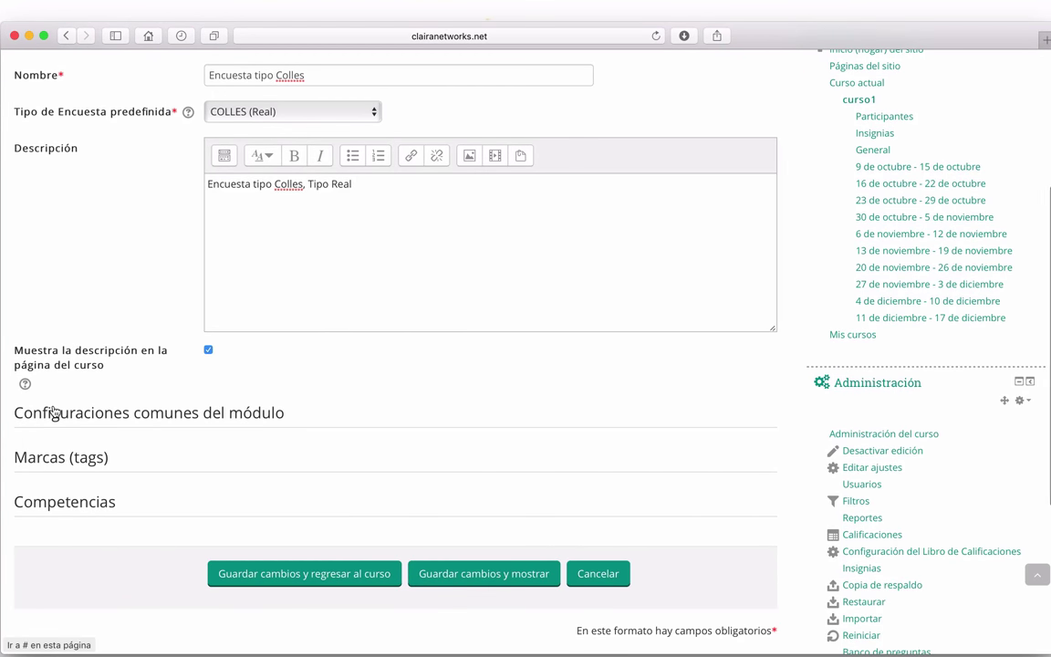
scroll(53, 412, up, 4)
scroll(59, 409, down, 2)
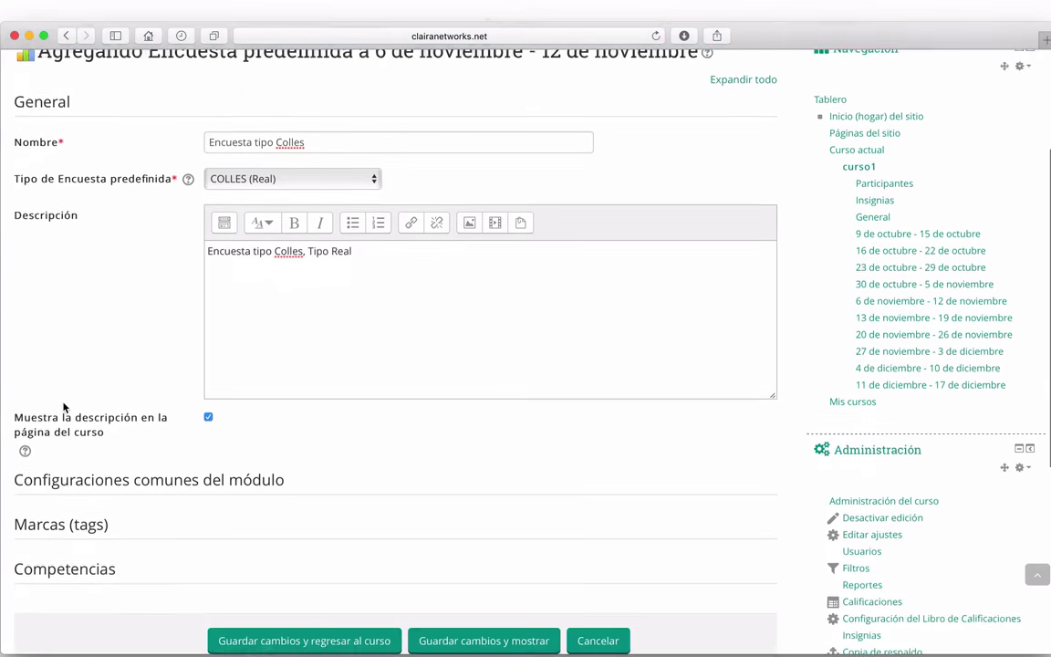
scroll(63, 407, down, 2)
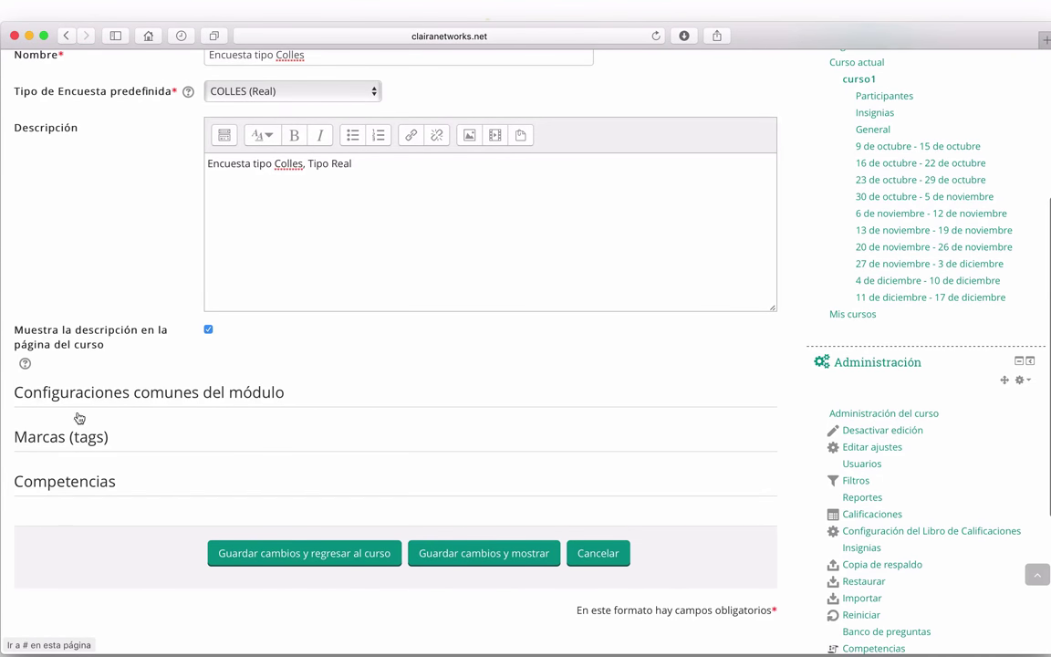
click(500, 556)
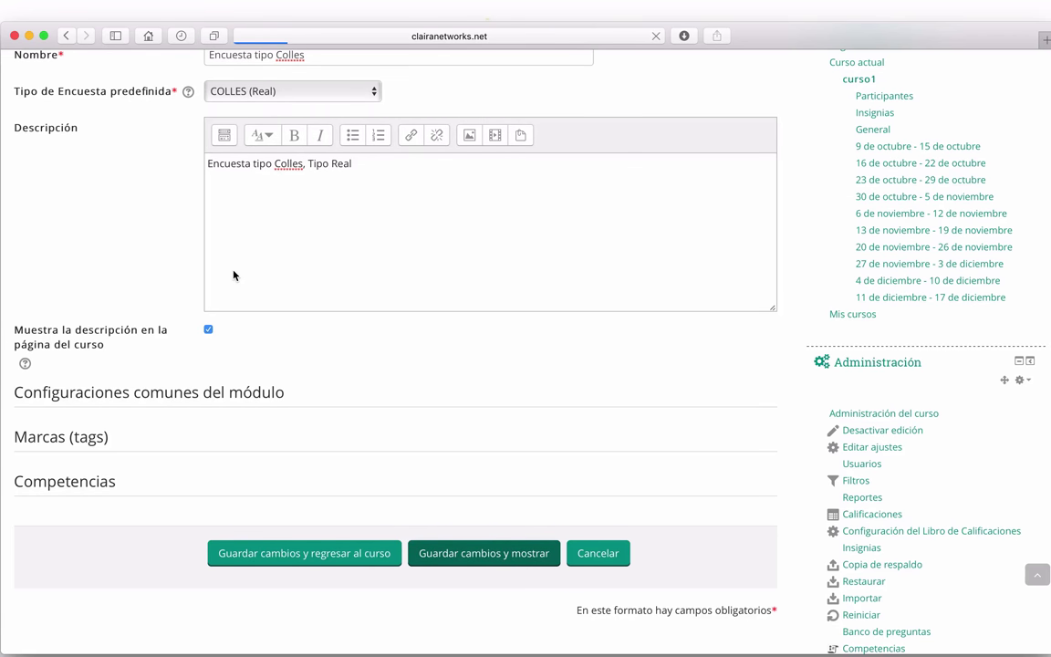
- Review the question sections of the COLLES survey from Relevancia through Interpretación and the final comment question
scroll(200, 345, down, 2)
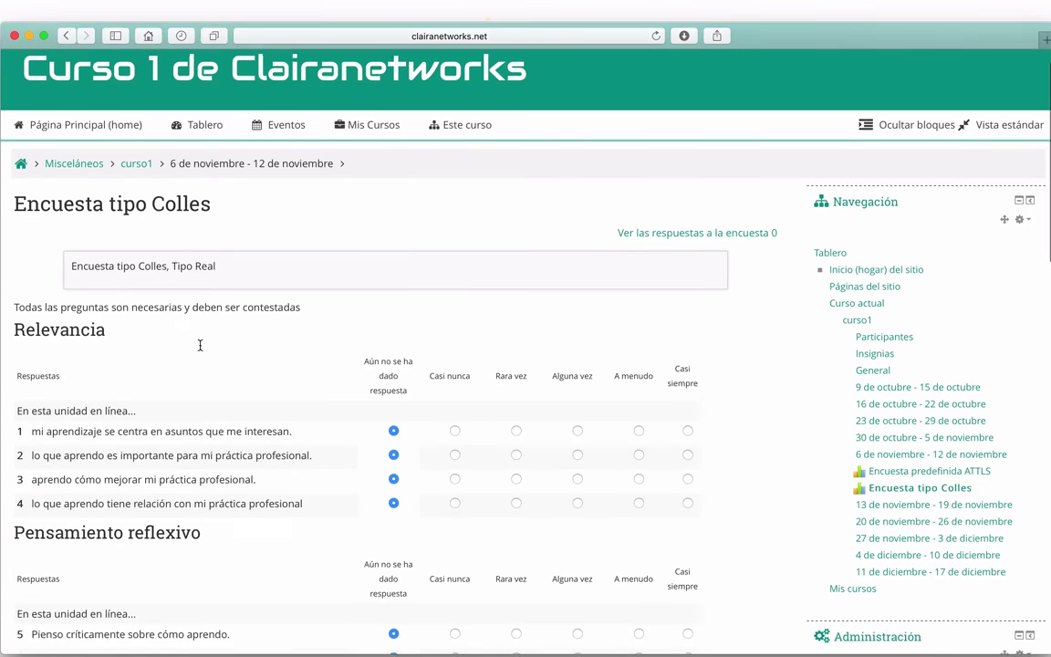
scroll(200, 350, down, 1)
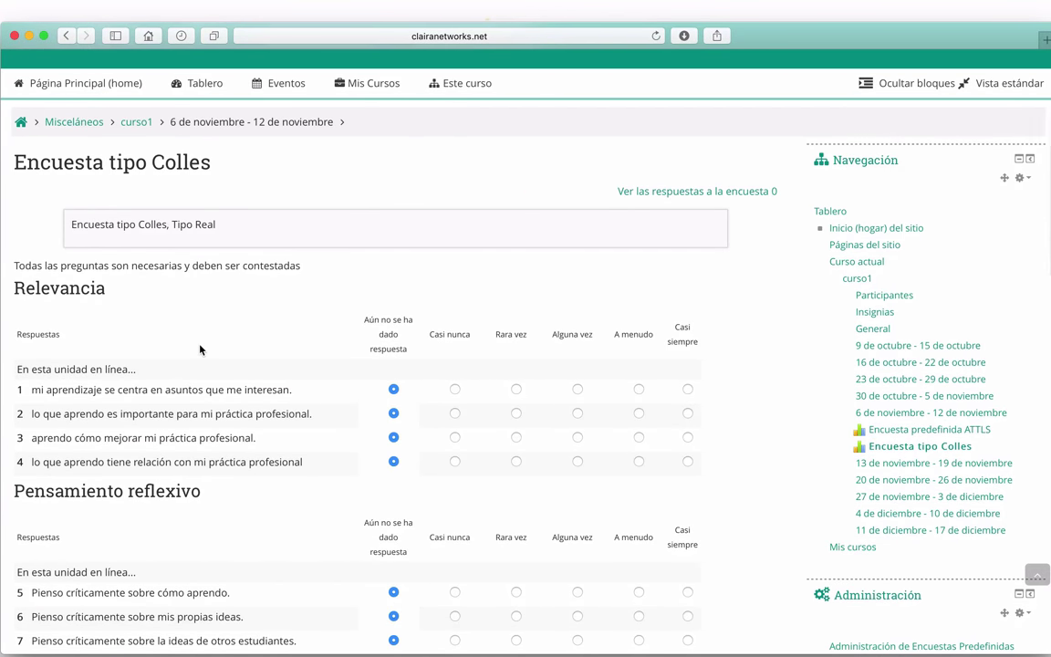
scroll(200, 347, down, 3)
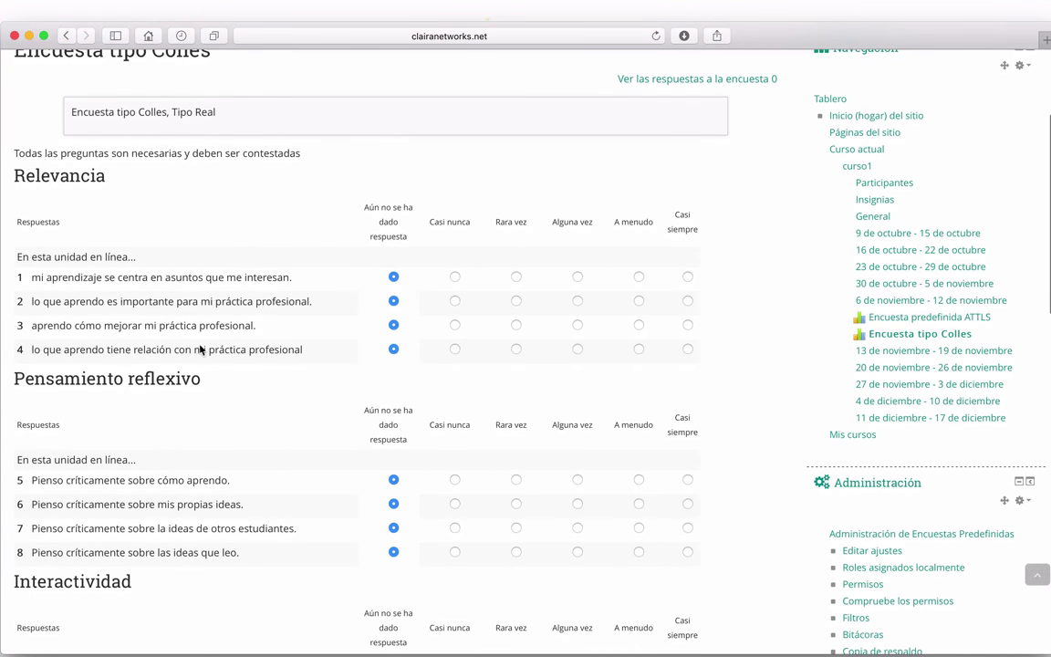
scroll(200, 347, down, 1)
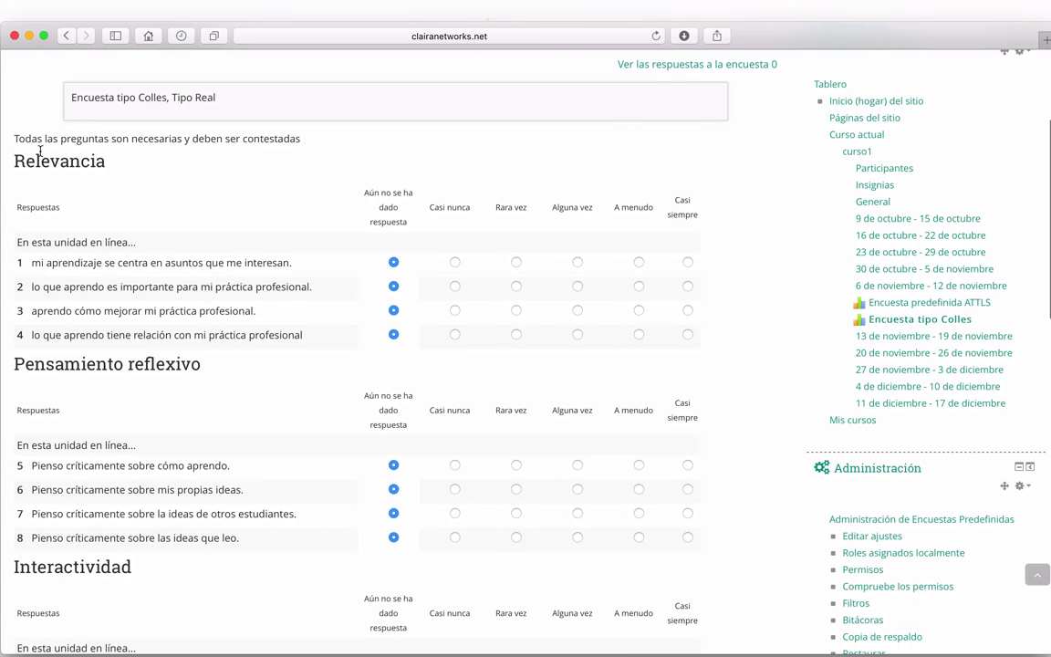
scroll(40, 172, down, 4)
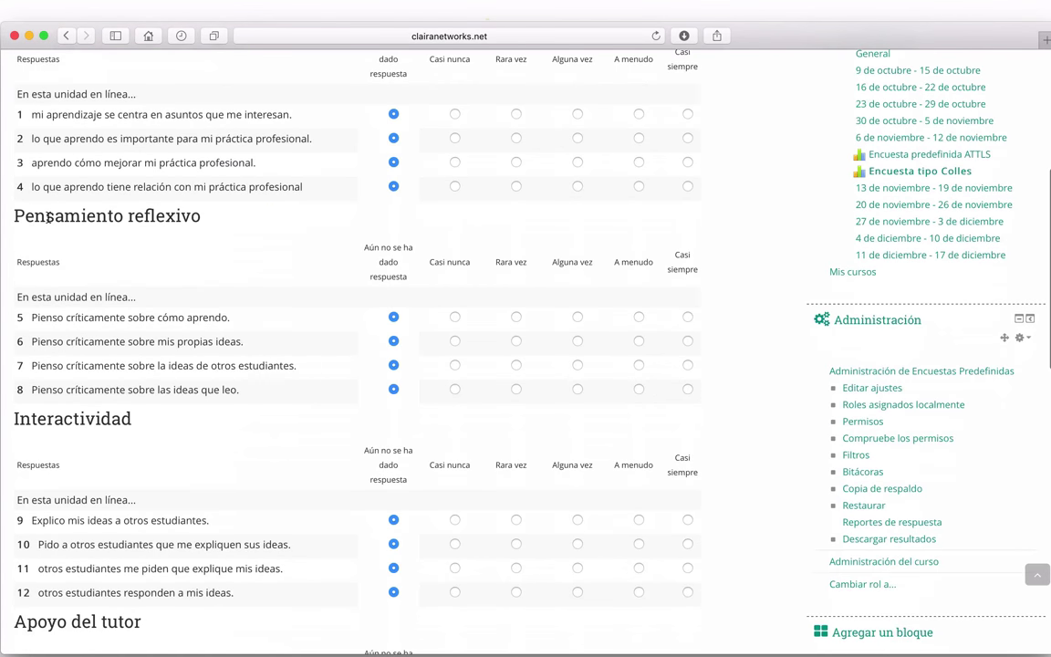
scroll(55, 216, down, 5)
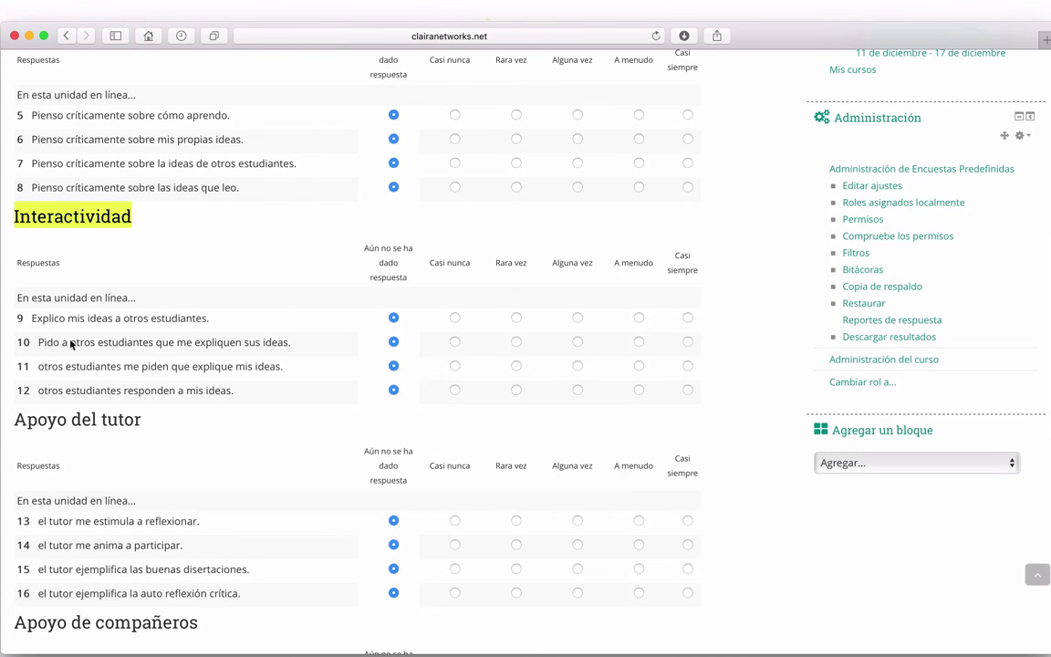
scroll(71, 344, down, 5)
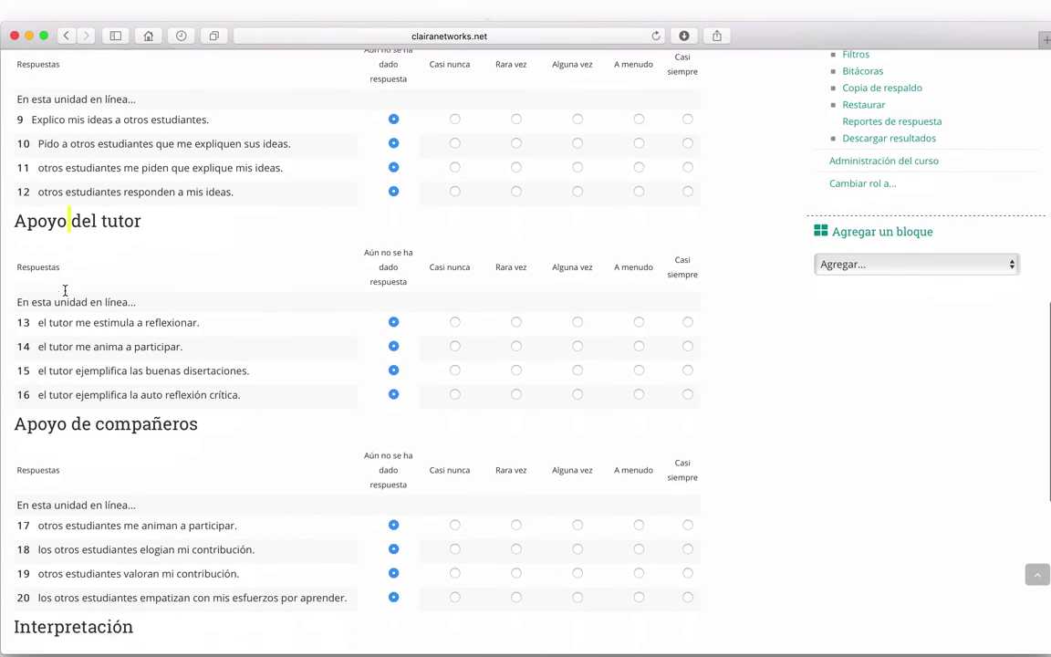
scroll(65, 290, down, 2)
scroll(96, 345, down, 7)
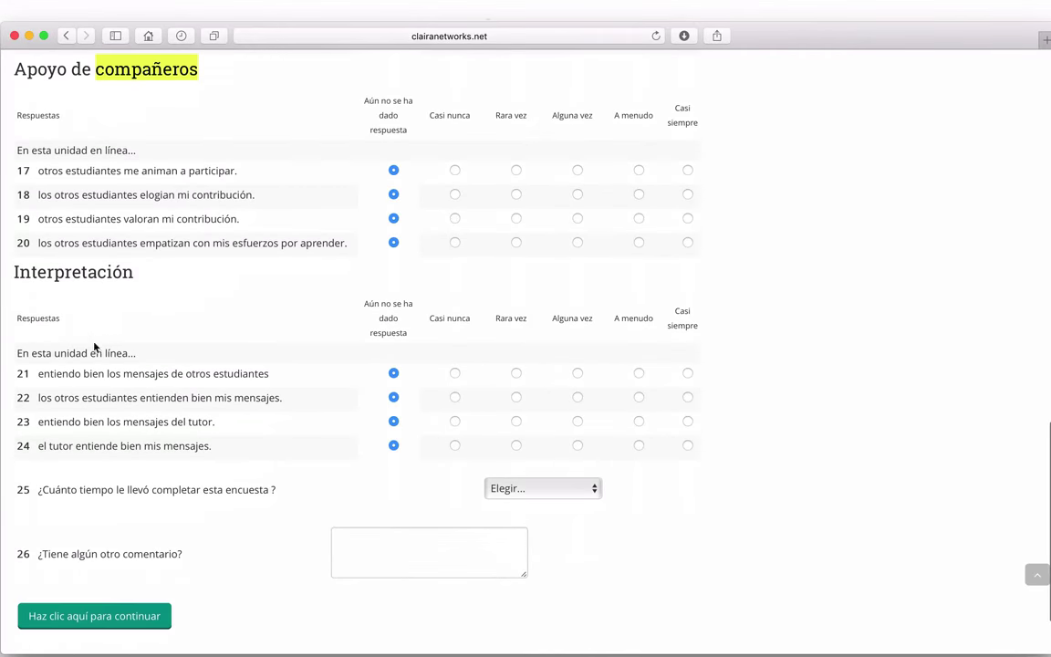
scroll(141, 500, down, 2)
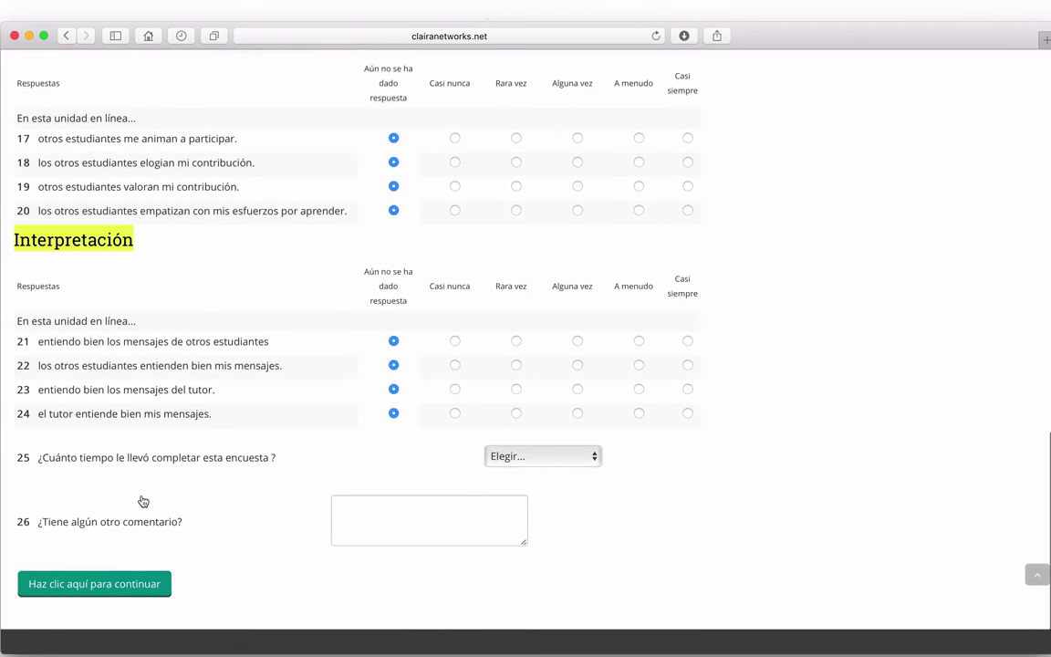
scroll(141, 500, up, 20)
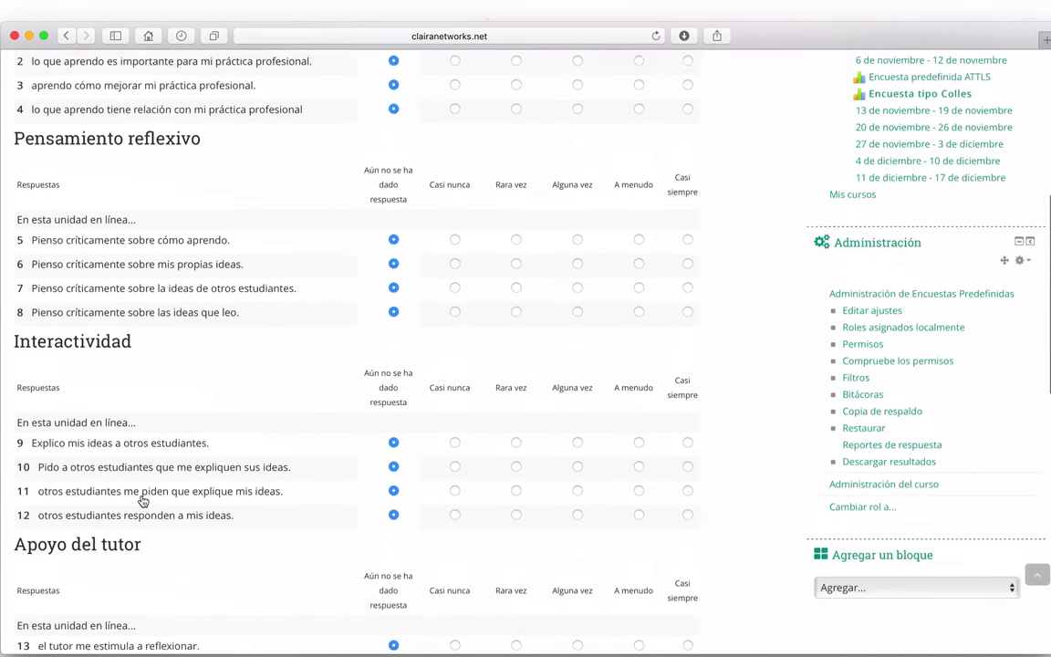
scroll(141, 500, up, 3)
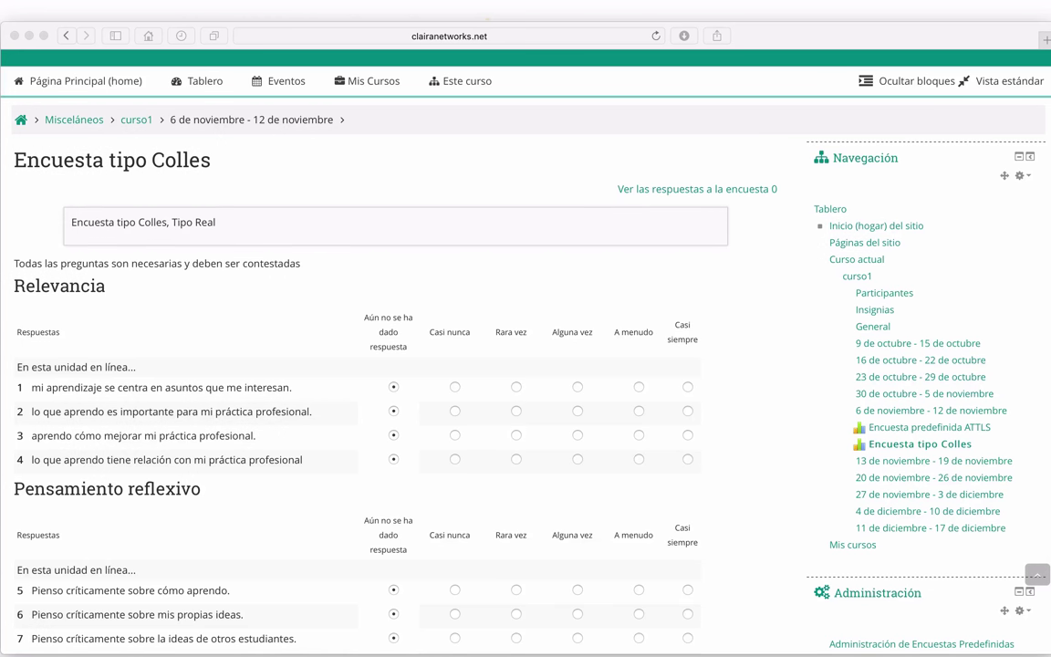
- Answer the Relevancia questions: question 1 Alguna vez, question 2 A menudo and question 3 Casi nunca
click(65, 190)
scroll(66, 190, down, 3)
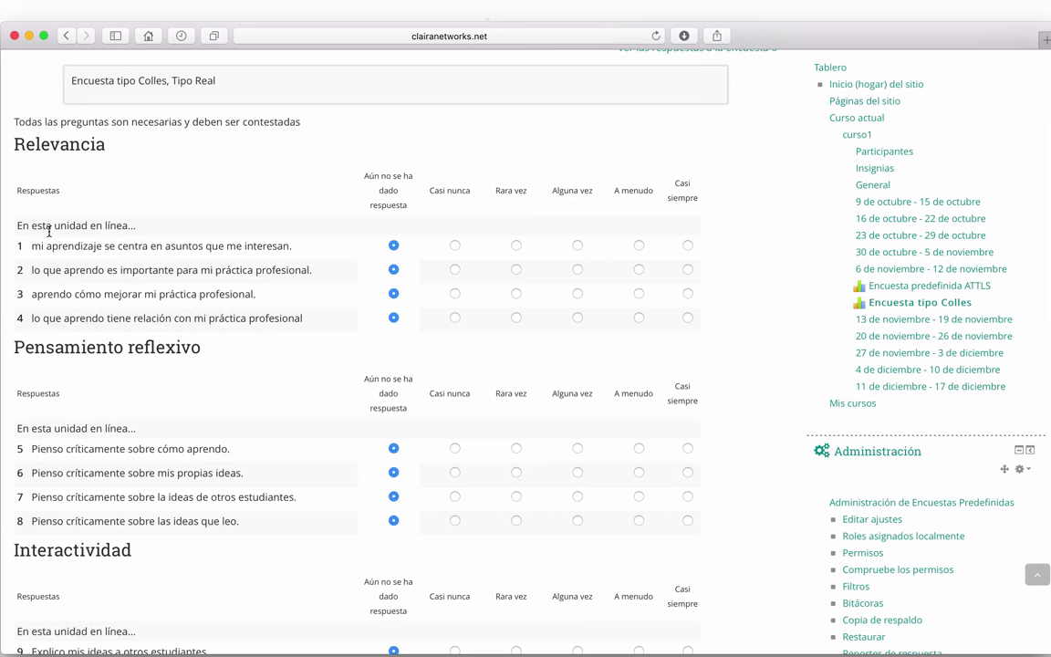
click(578, 247)
click(641, 270)
scroll(188, 299, down, 2)
click(455, 259)
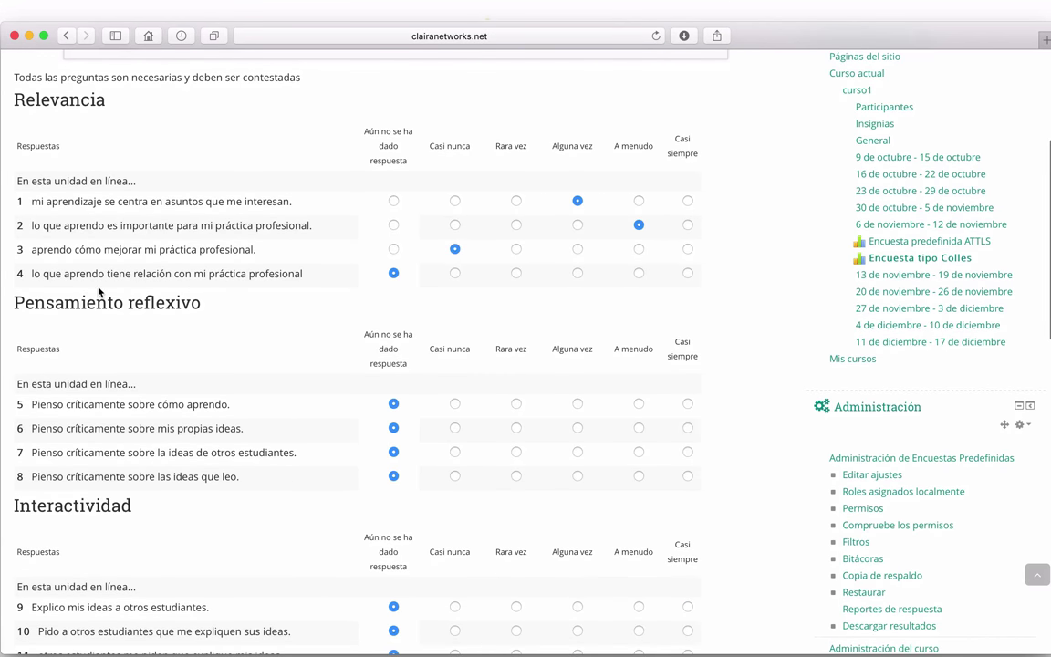
- Answer the Pensamiento reflexivo questions: question 5 A menudo, questions 6 and 7 Alguna vez, and question 8 Casi siempre
scroll(579, 280, down, 7)
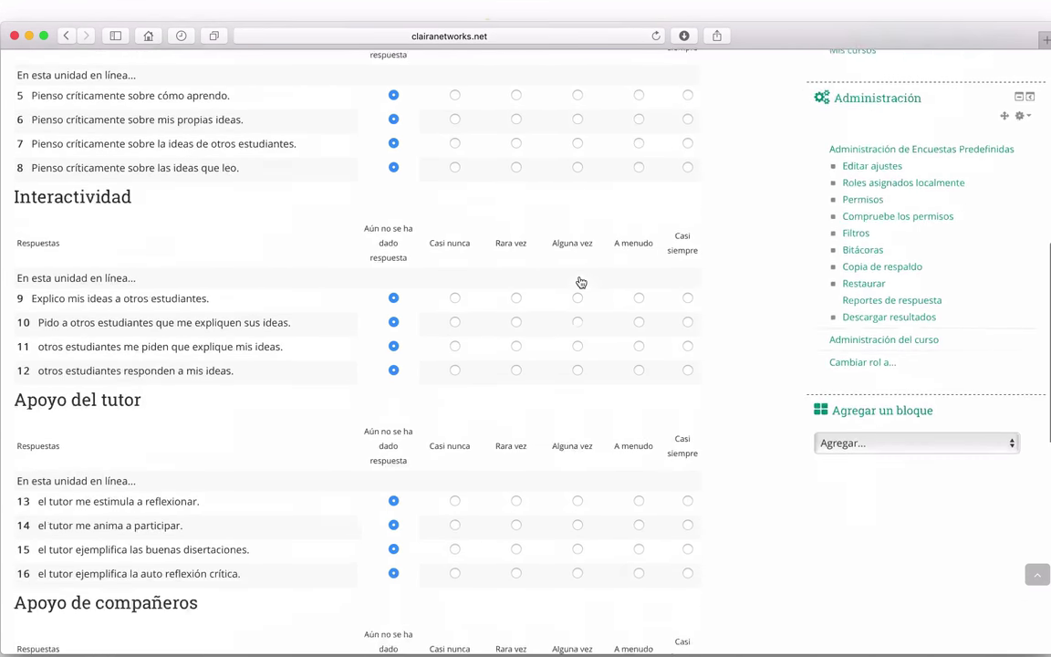
scroll(580, 282, up, 2)
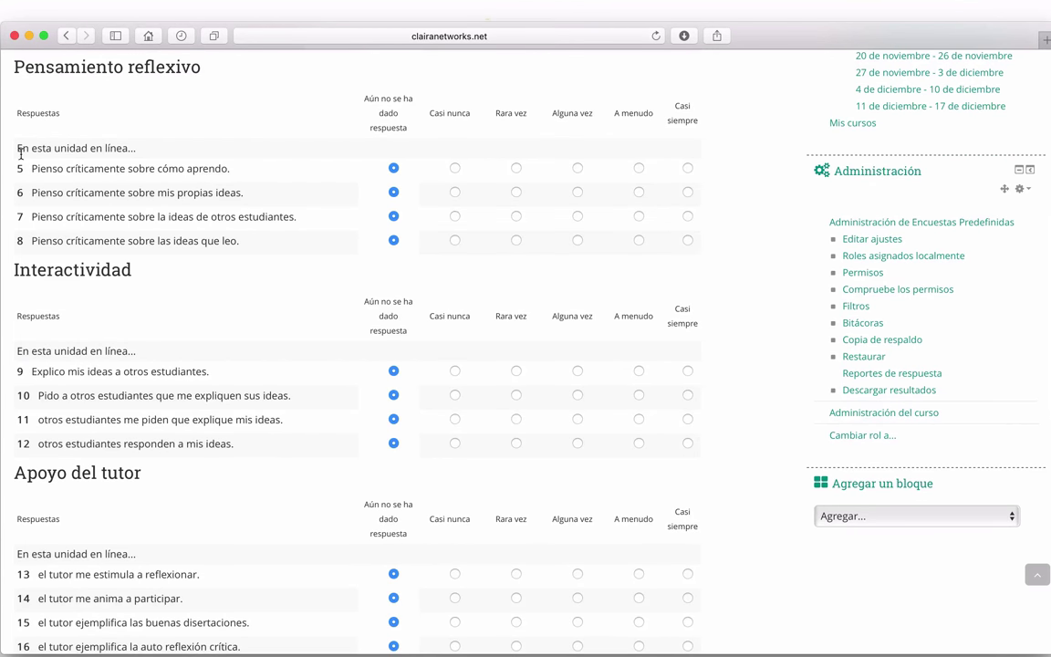
click(639, 168)
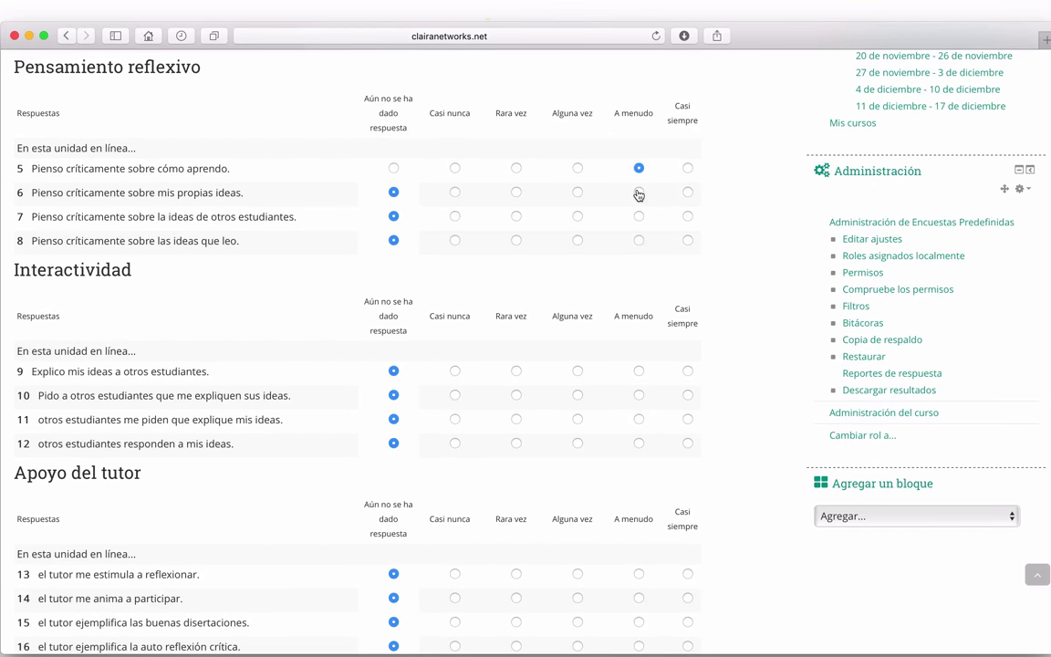
click(577, 192)
click(578, 216)
click(688, 241)
- Answer the Interactividad questions: question 9 A menudo, question 10 Alguna vez, and questions 11 and 12 A menudo
scroll(691, 248, down, 5)
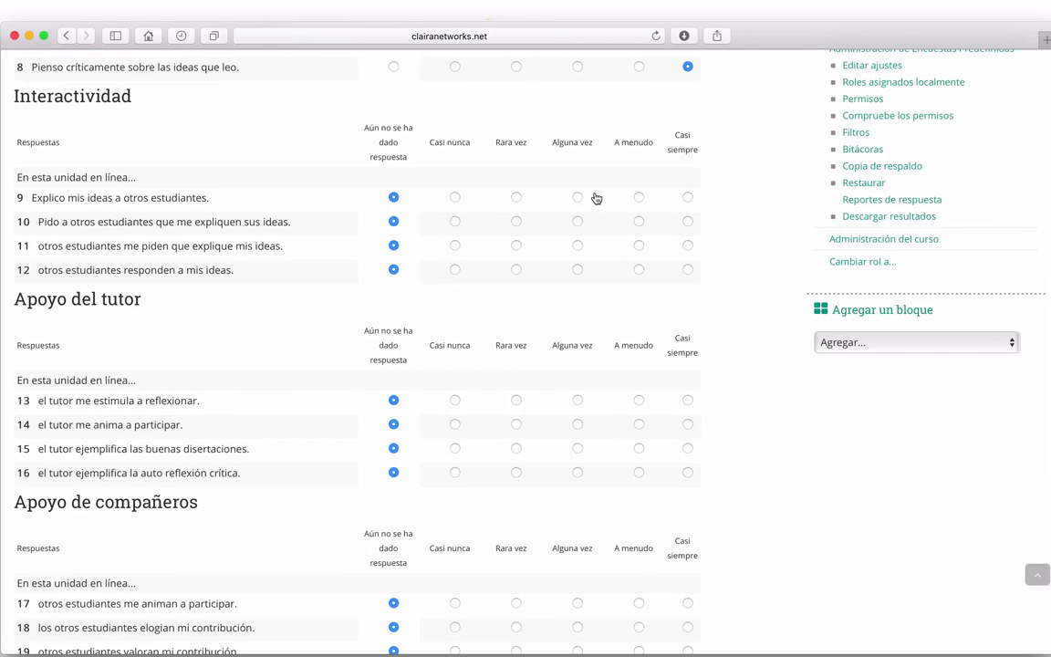
click(640, 197)
click(577, 221)
scroll(365, 223, down, 1)
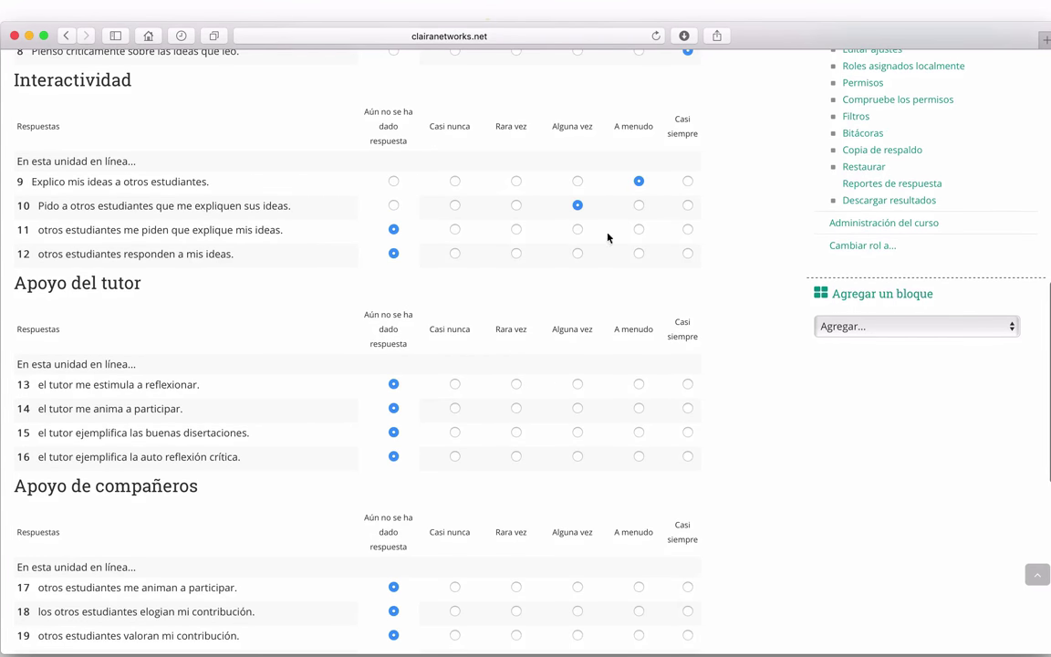
click(639, 229)
scroll(121, 265, down, 1)
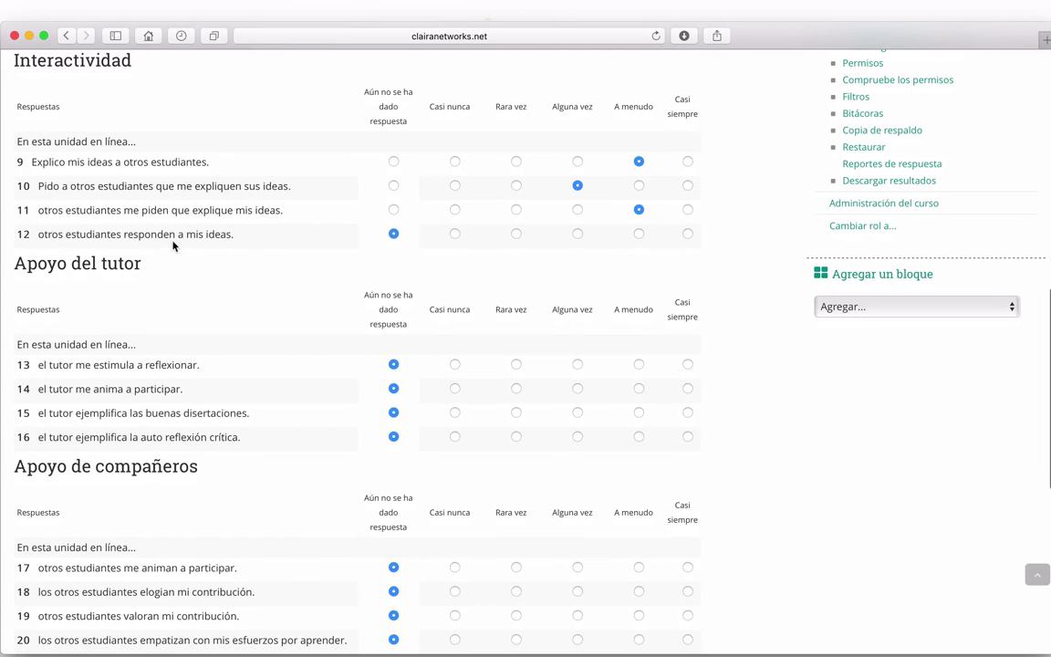
click(639, 234)
- Answer the Apoyo del tutor questions: question 13 A menudo, question 14 Rara vez, question 15 Alguna vez and question 16 A menudo
scroll(474, 244, down, 6)
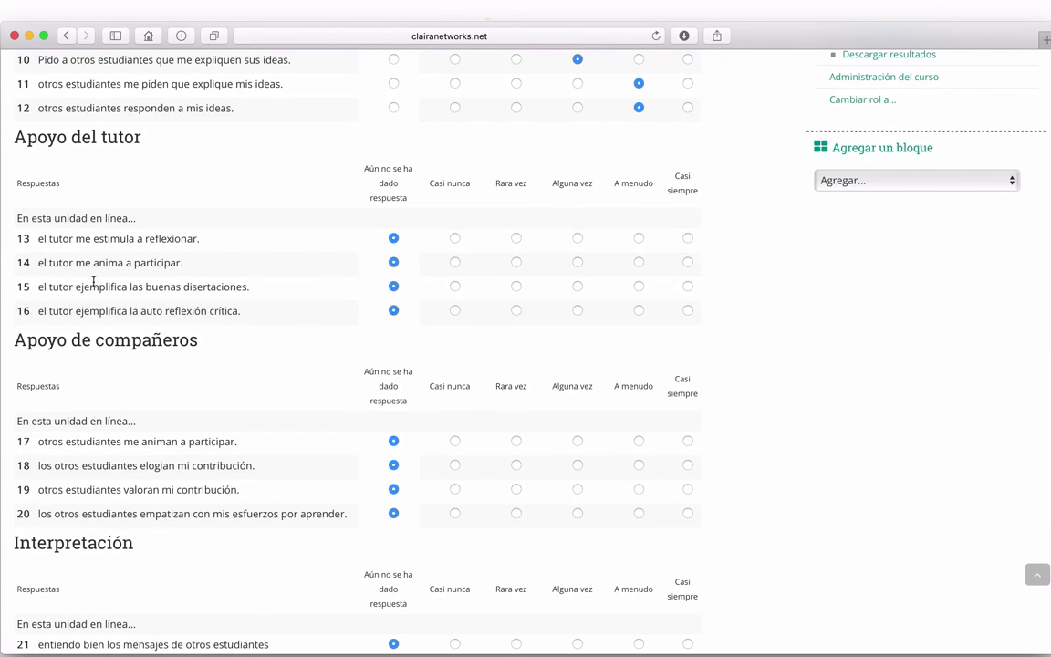
scroll(182, 228, down, 2)
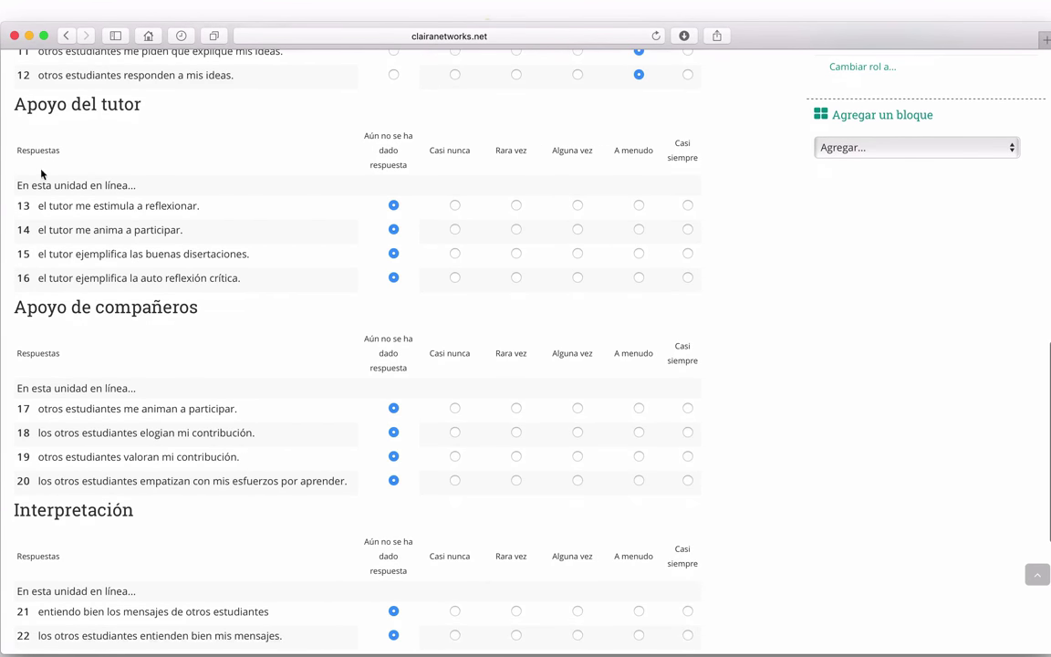
click(639, 205)
click(515, 229)
scroll(516, 232, down, 2)
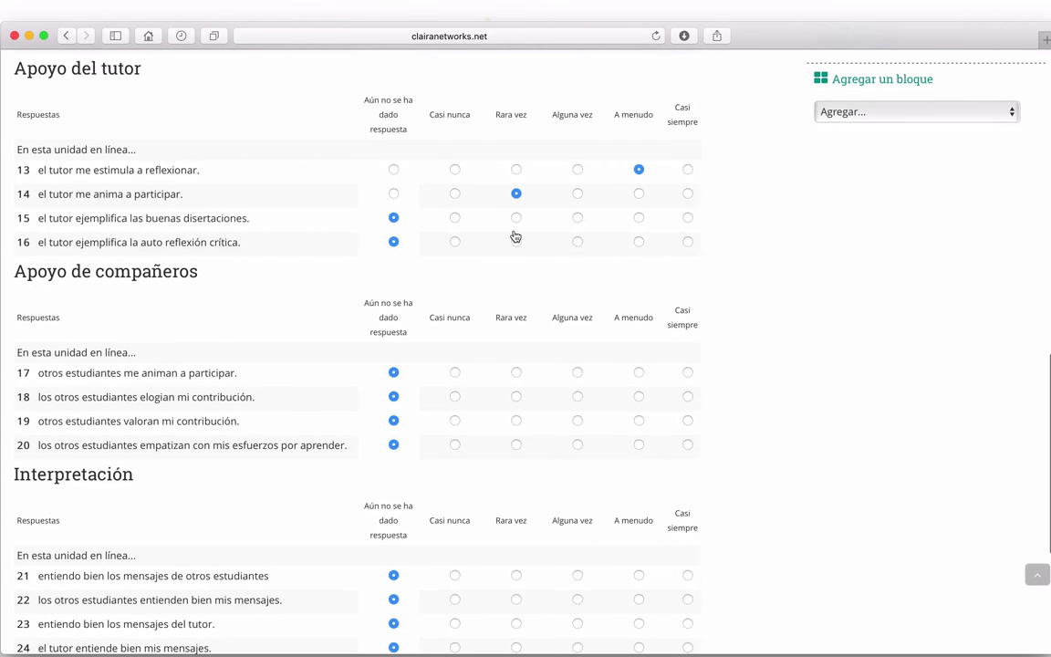
click(577, 217)
scroll(241, 236, down, 3)
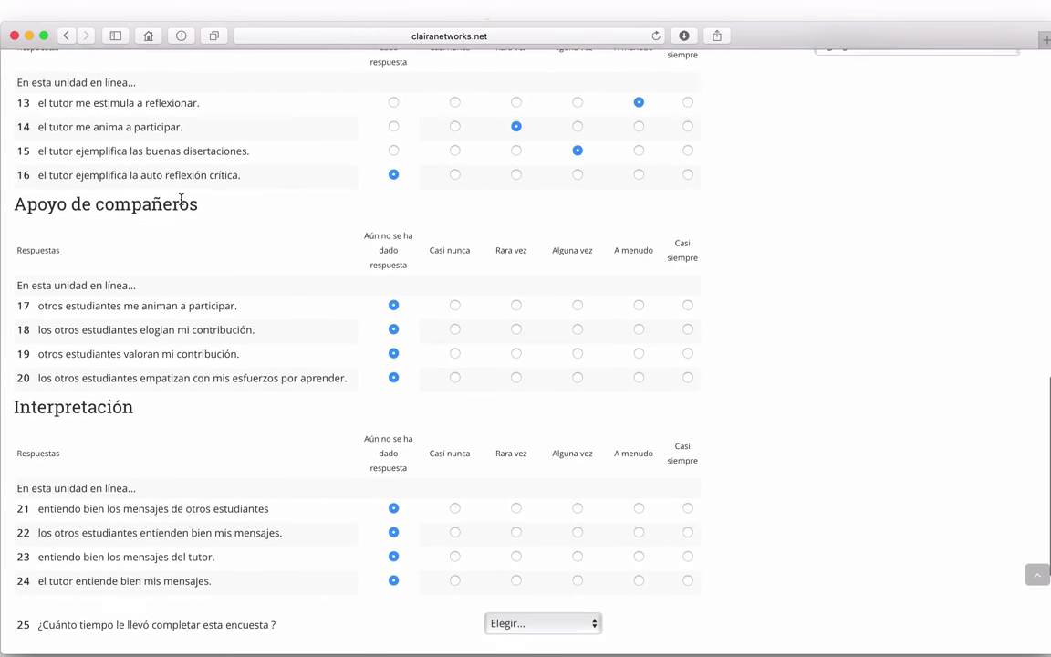
click(639, 173)
- Answer the Apoyo de compañeros questions: question 17 Alguna vez, question 18 Casi siempre, question 19 Rara vez and question 20 A menudo
scroll(172, 209, down, 3)
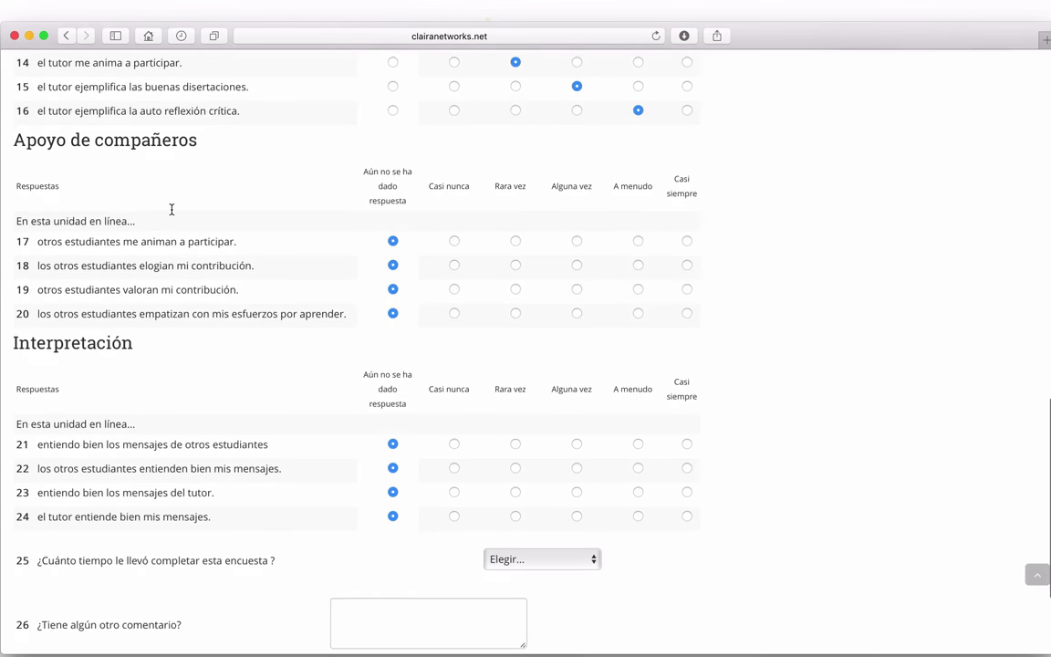
scroll(212, 191, down, 2)
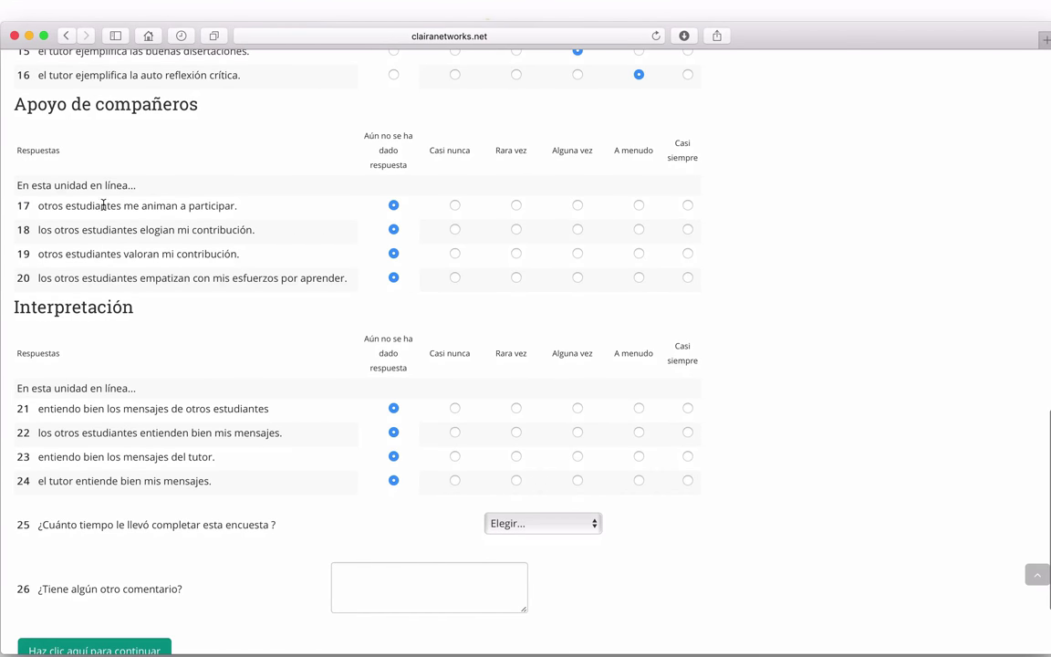
click(578, 205)
click(688, 229)
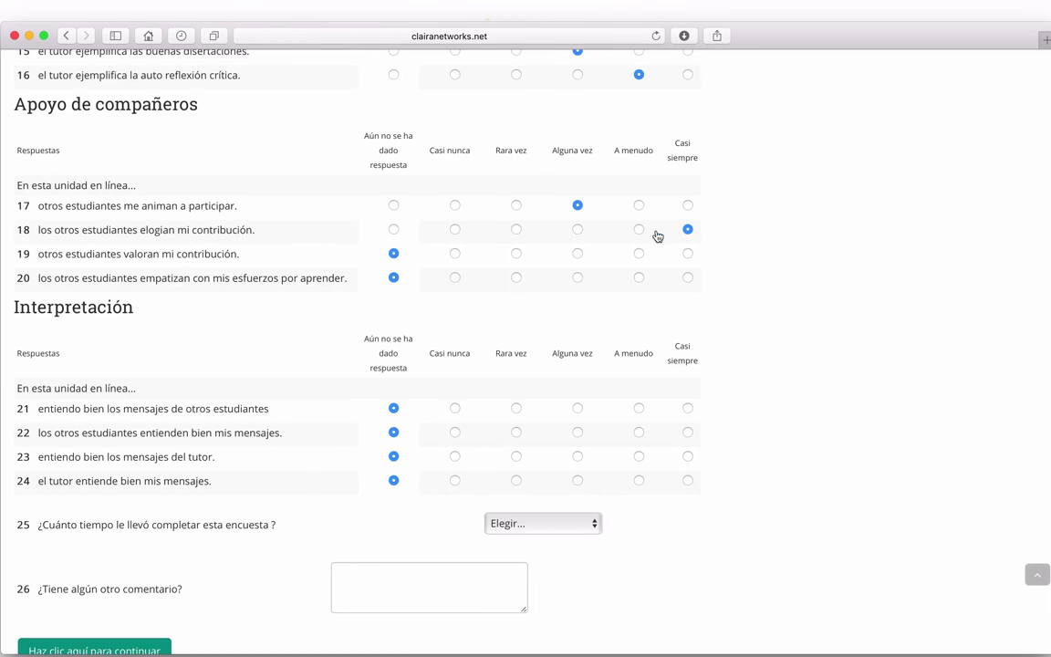
click(516, 254)
scroll(438, 264, down, 1)
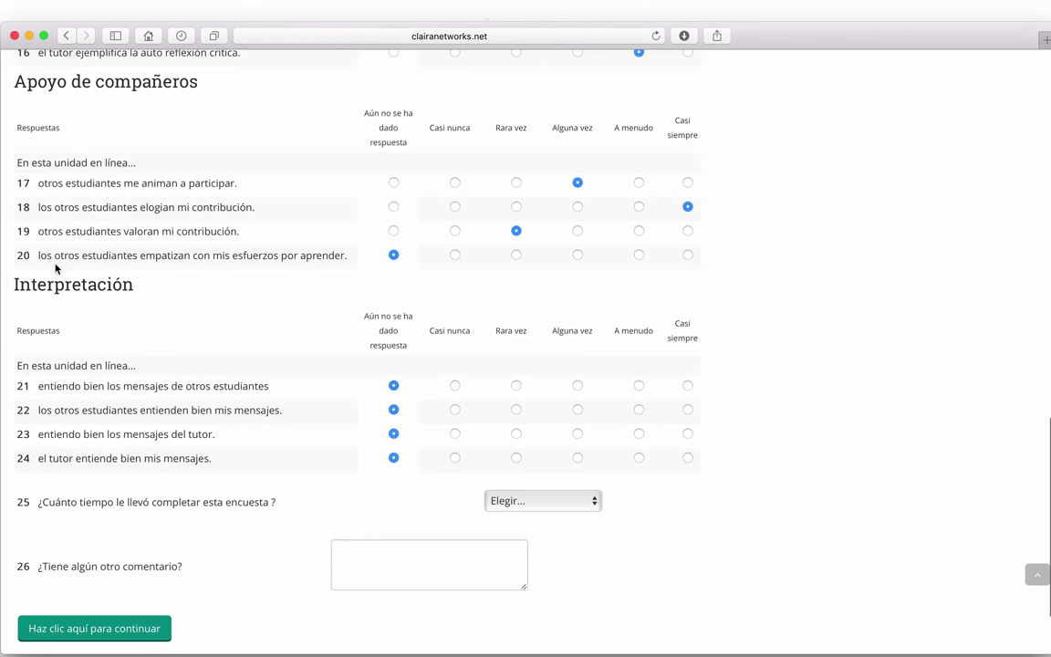
click(639, 254)
- Answer the Interpretación questions: question 21 A menudo, question 22 Alguna vez, question 23 Casi siempre and question 24 Rara vez
scroll(149, 205, down, 3)
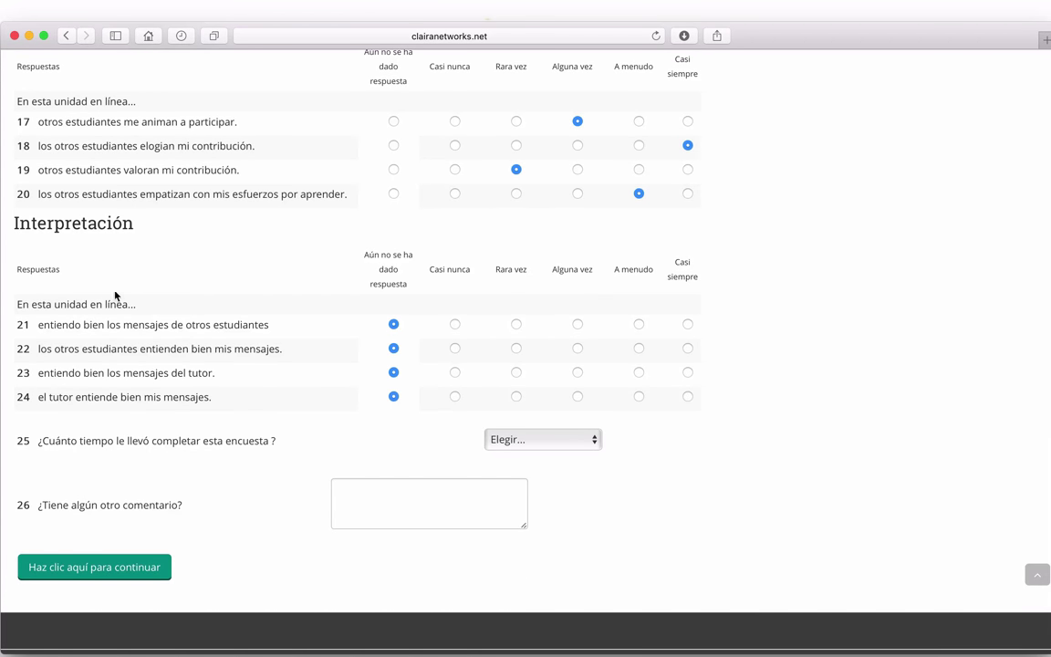
click(639, 324)
click(578, 348)
scroll(61, 352, down, 2)
click(688, 341)
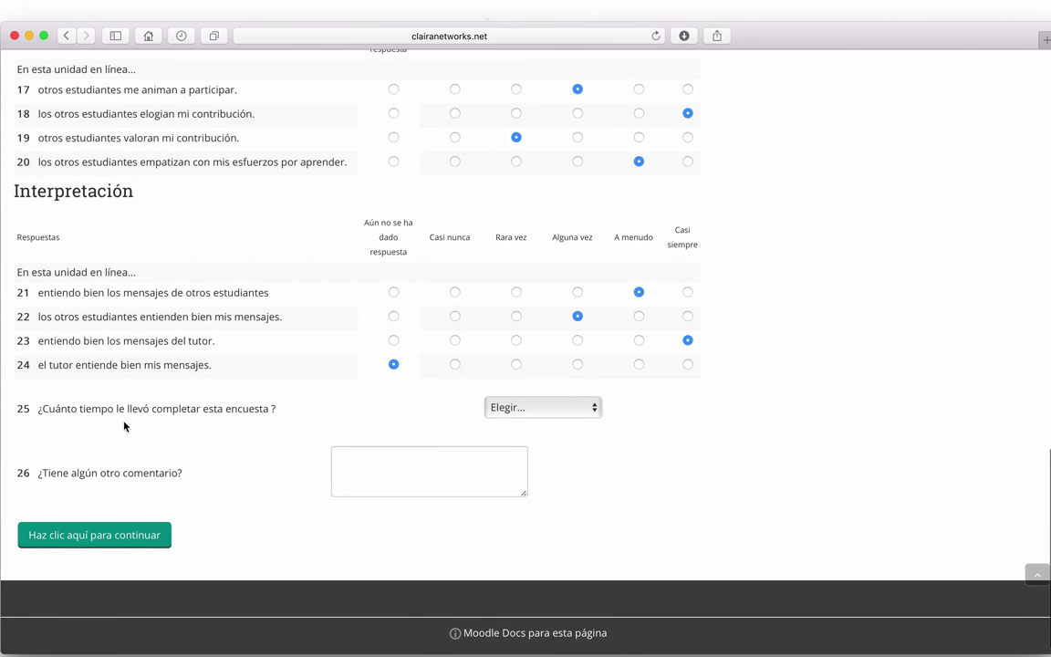
click(517, 364)
- Set the completion time in question 25 to 1-2 min., leave the comment in question 26 empty and submit the survey
scroll(151, 357, down, 1)
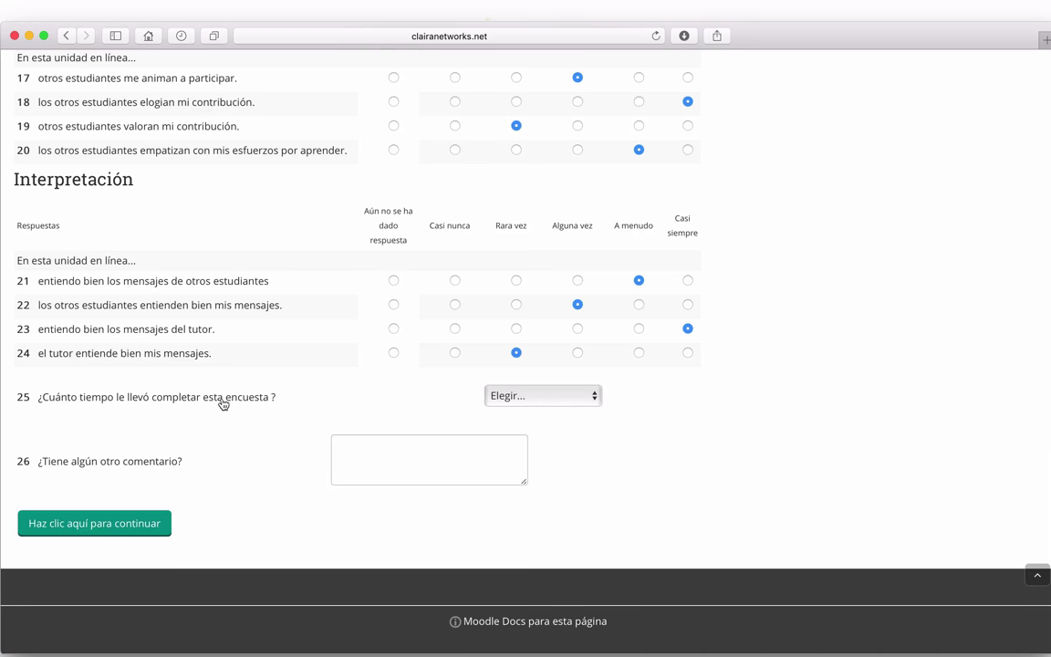
click(594, 399)
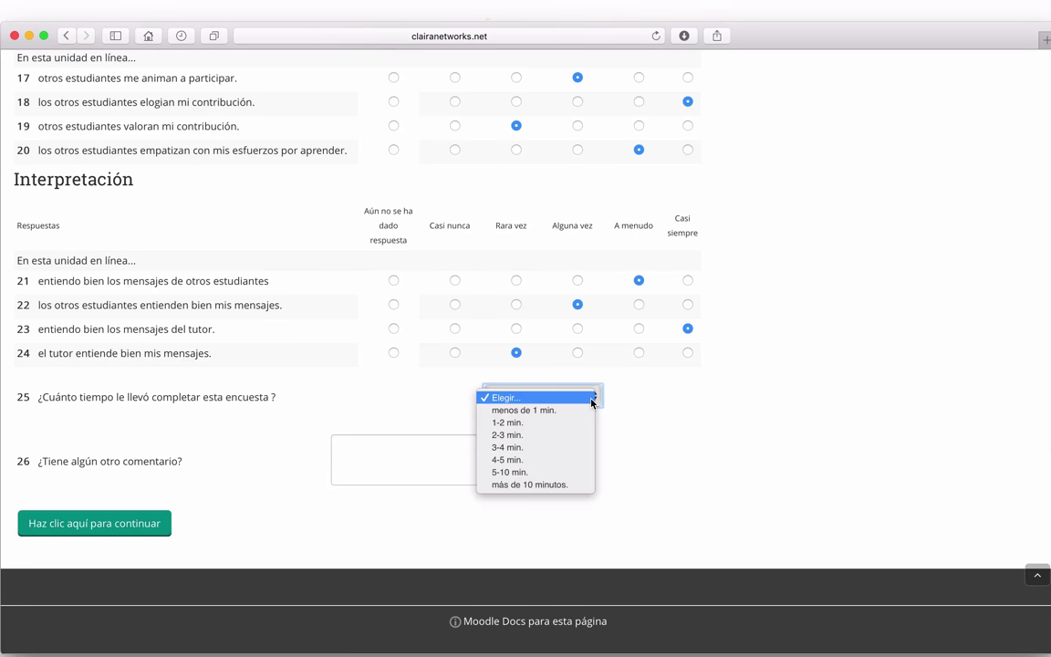
click(526, 424)
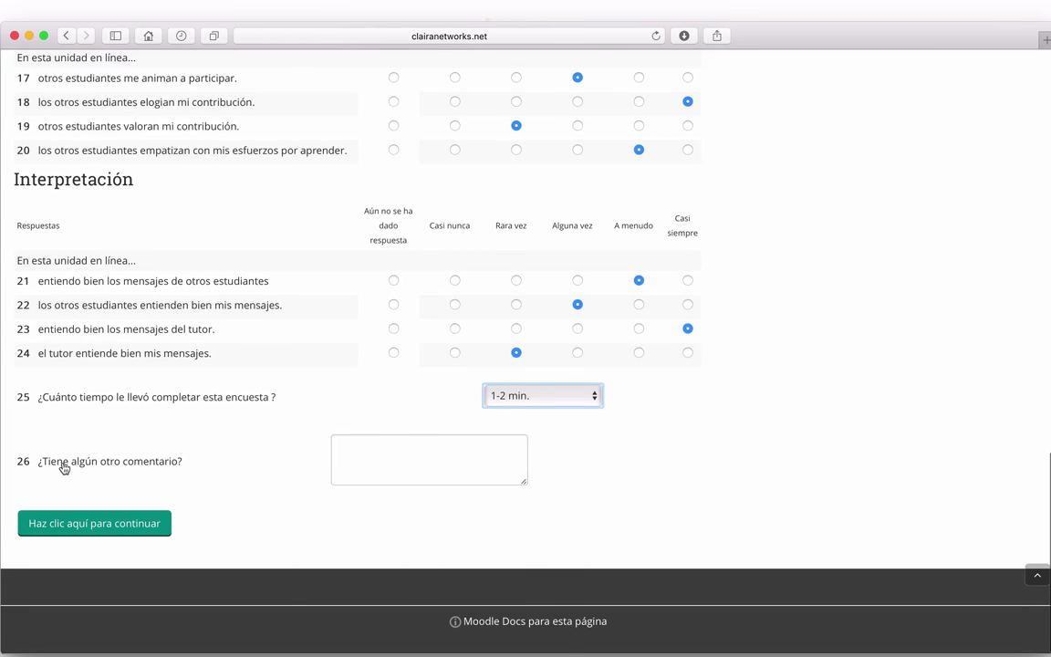
click(412, 459)
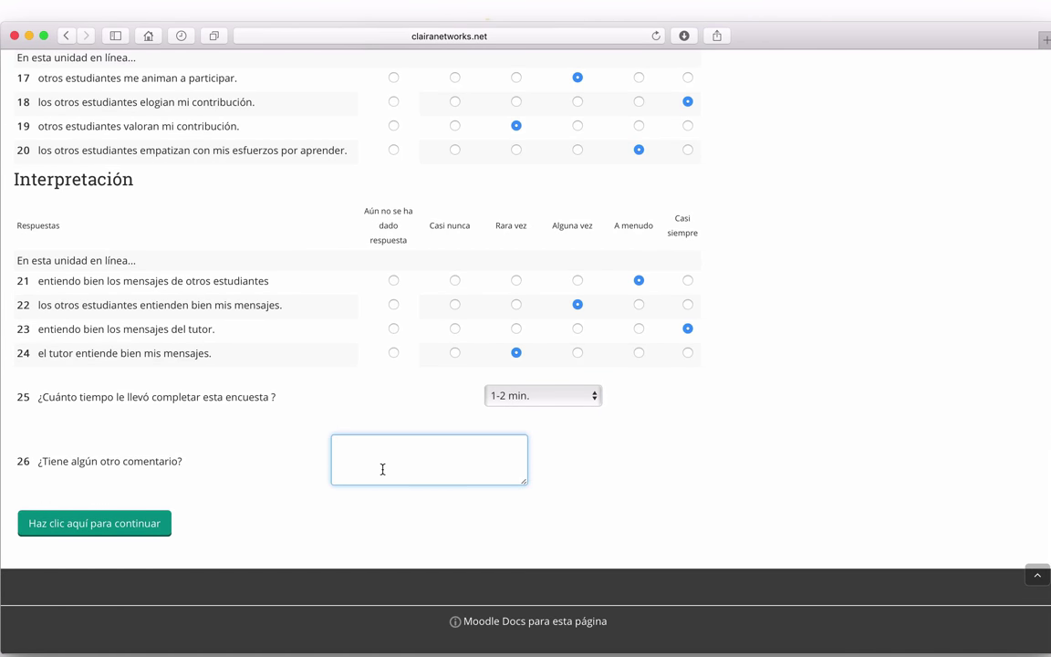
click(106, 522)
scroll(253, 401, up, 5)
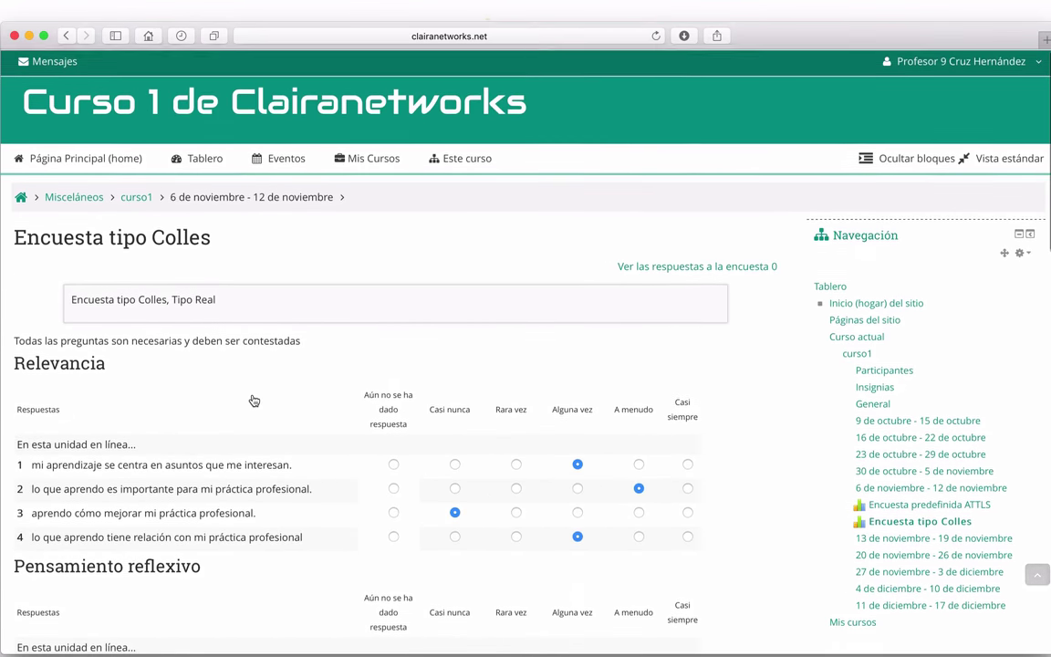
scroll(253, 399, down, 12)
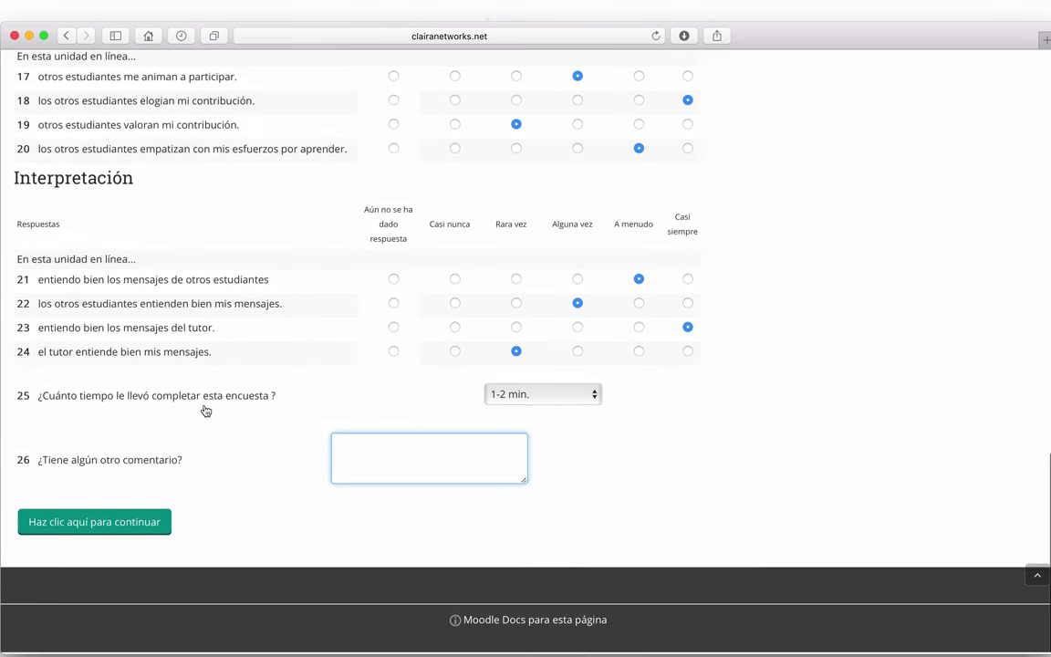
click(89, 534)
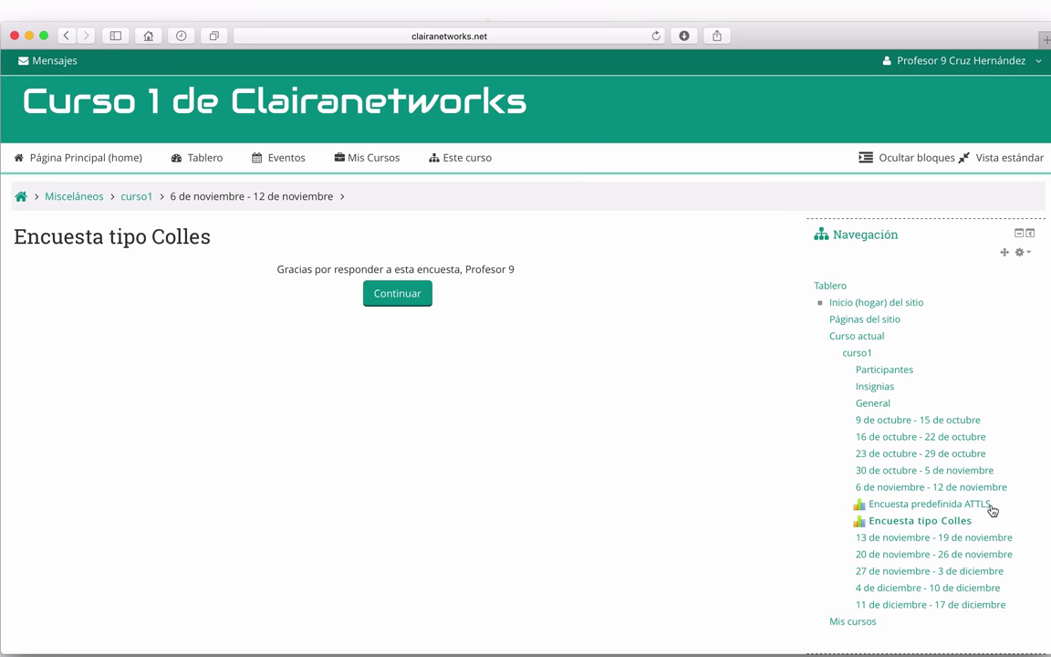
- Return to the course, reopen Encuesta tipo Colles in the 6 de noviembre - 12 de noviembre section and examine its results graph
click(383, 298)
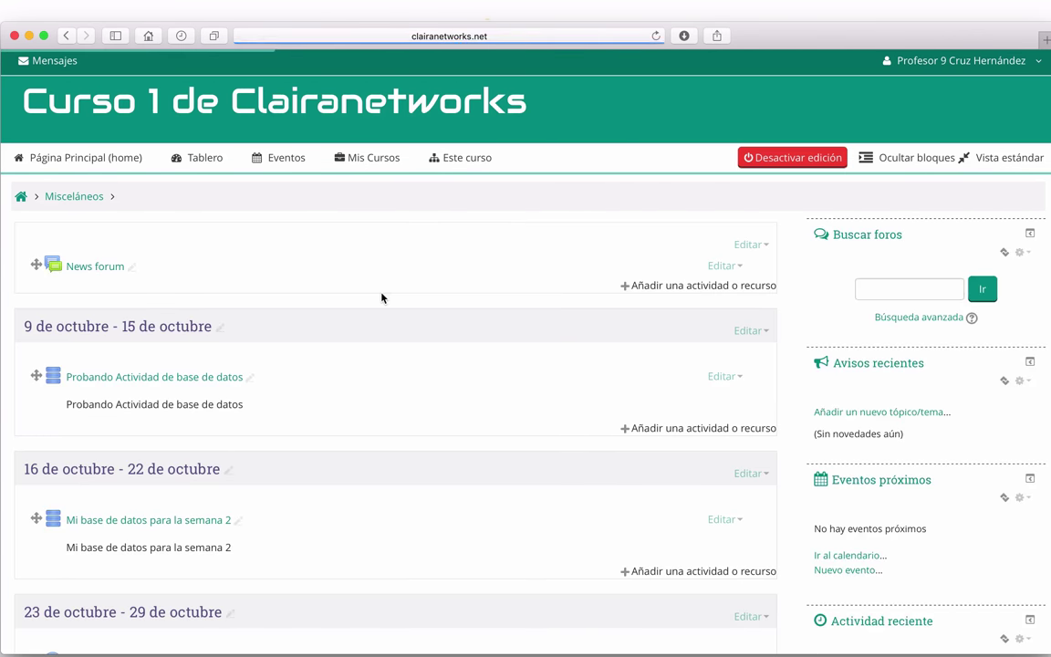
scroll(382, 297, down, 2)
scroll(381, 298, down, 10)
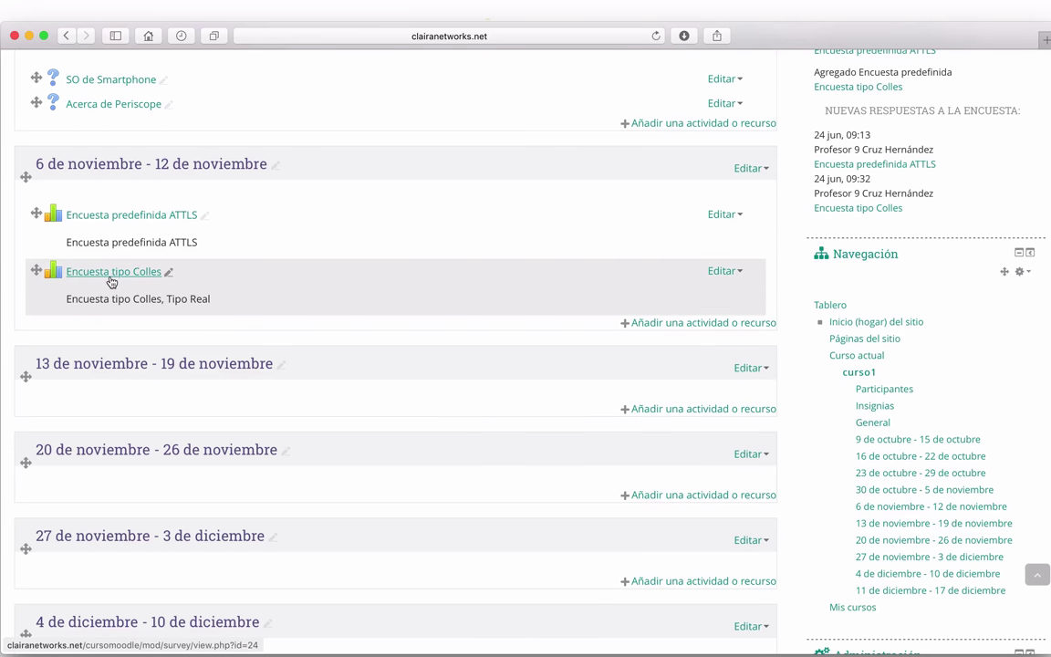
click(111, 282)
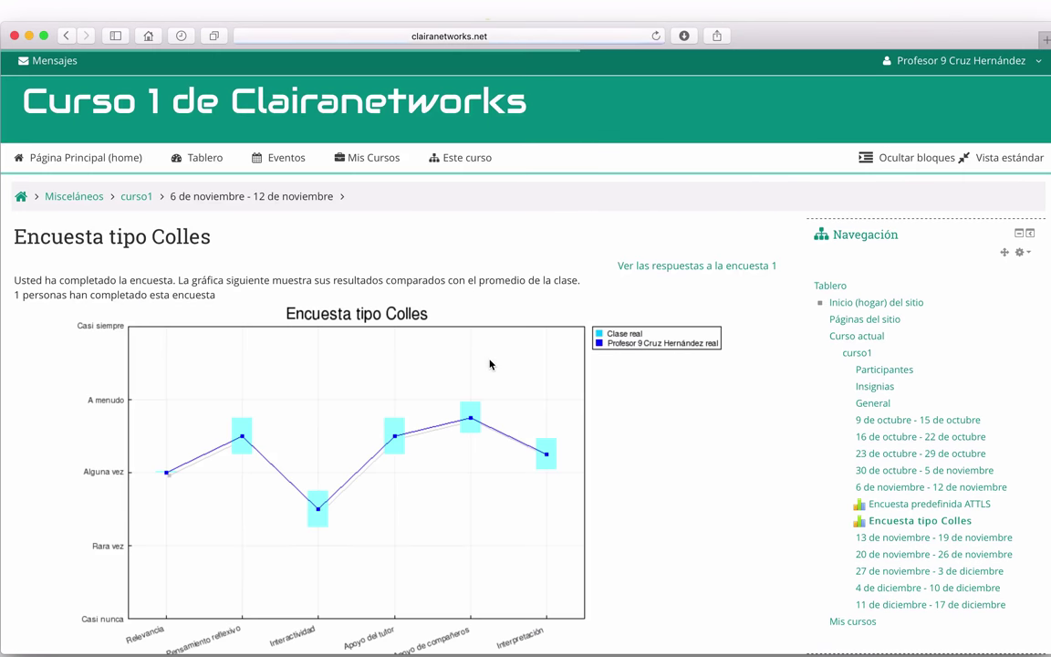
scroll(666, 417, down, 2)
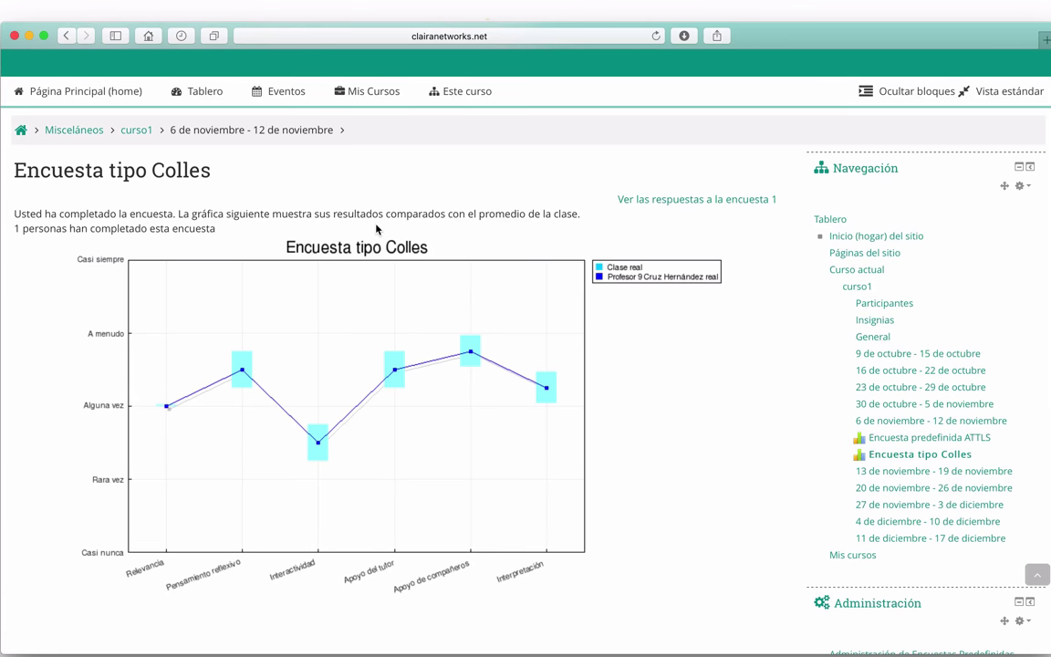
scroll(369, 229, down, 1)
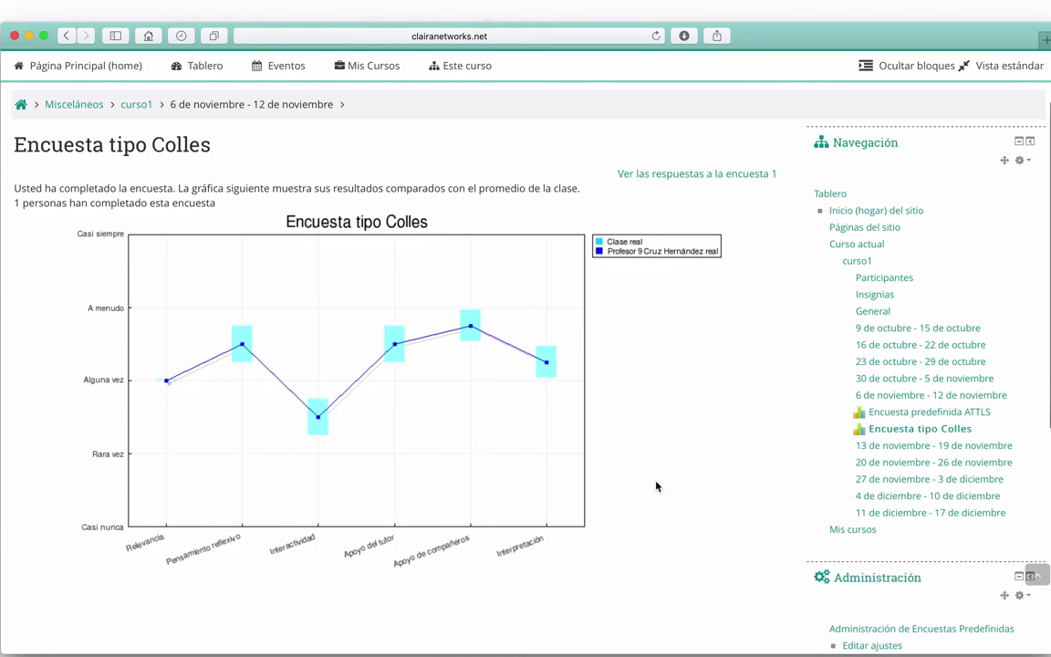
scroll(645, 428, down, 5)
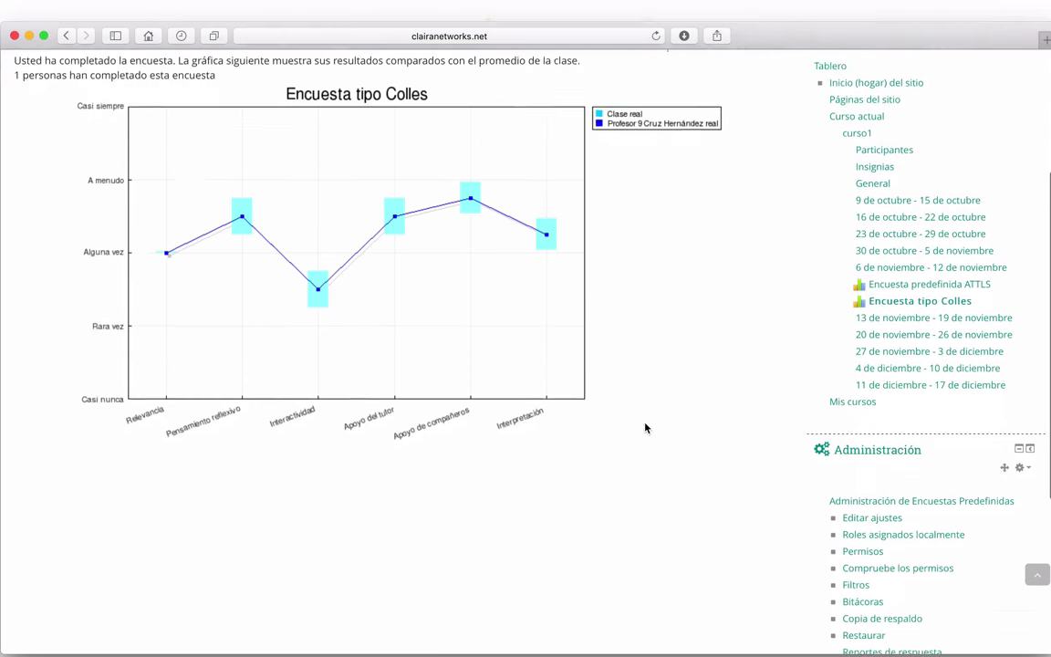
scroll(645, 428, up, 5)
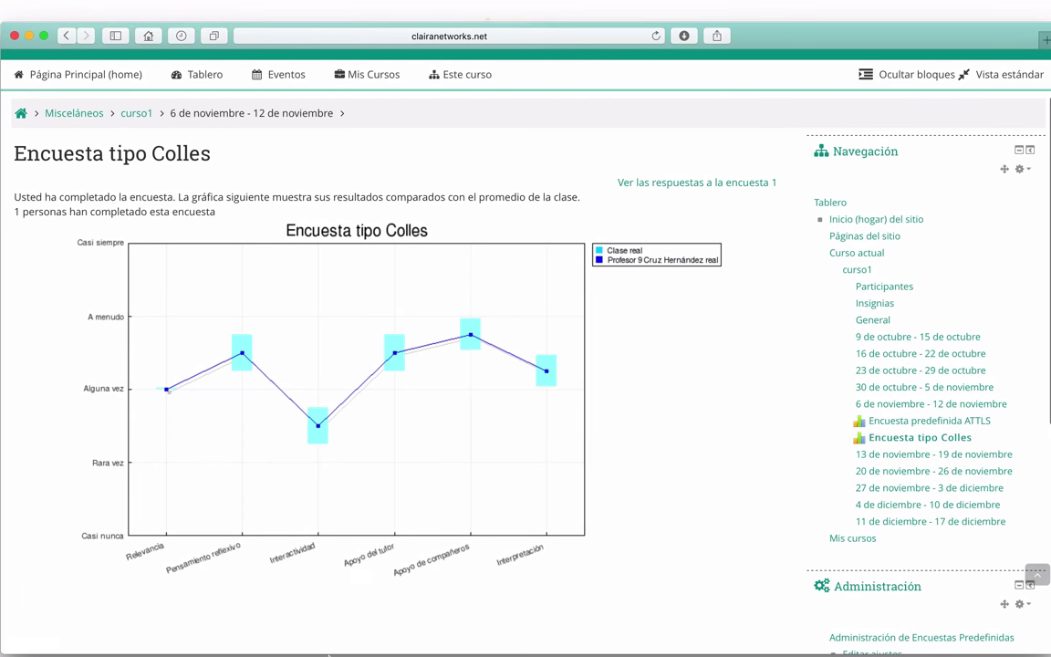
- Switch to the Firefox browser
mouse_move(150, 638)
click(82, 629)
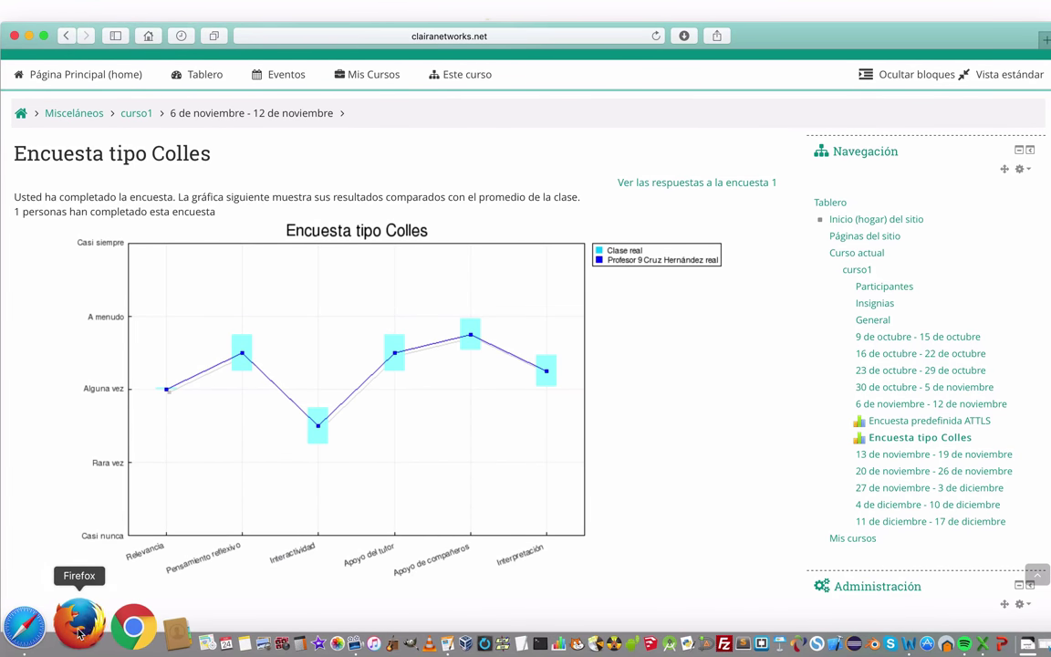